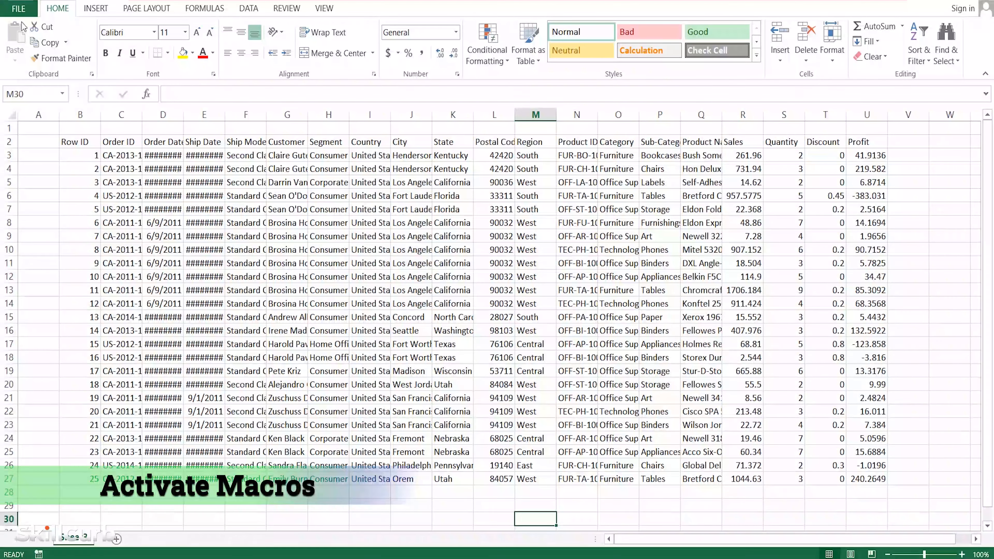
Step: Enable the Developer tab in the ribbon customization options and open it
left_click(19, 8)
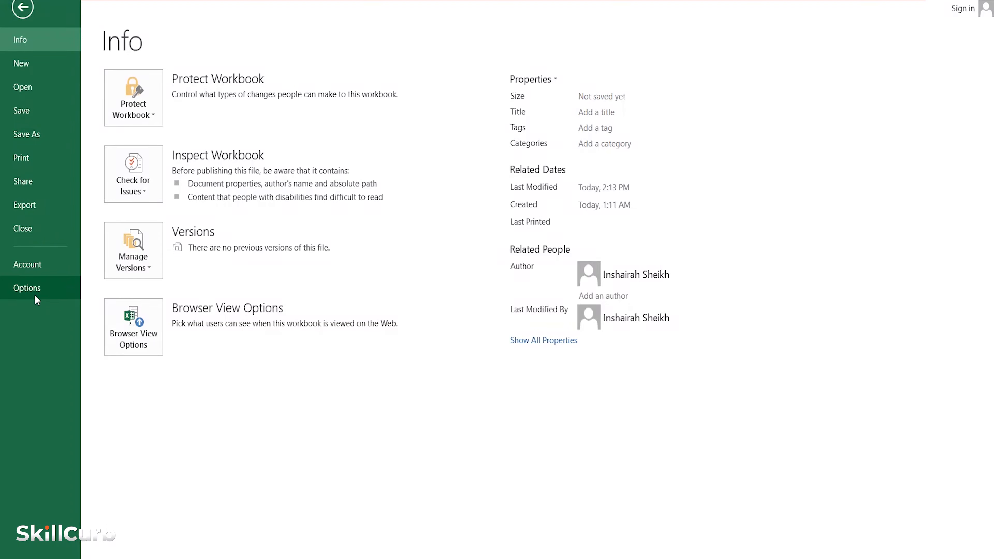
left_click(36, 300)
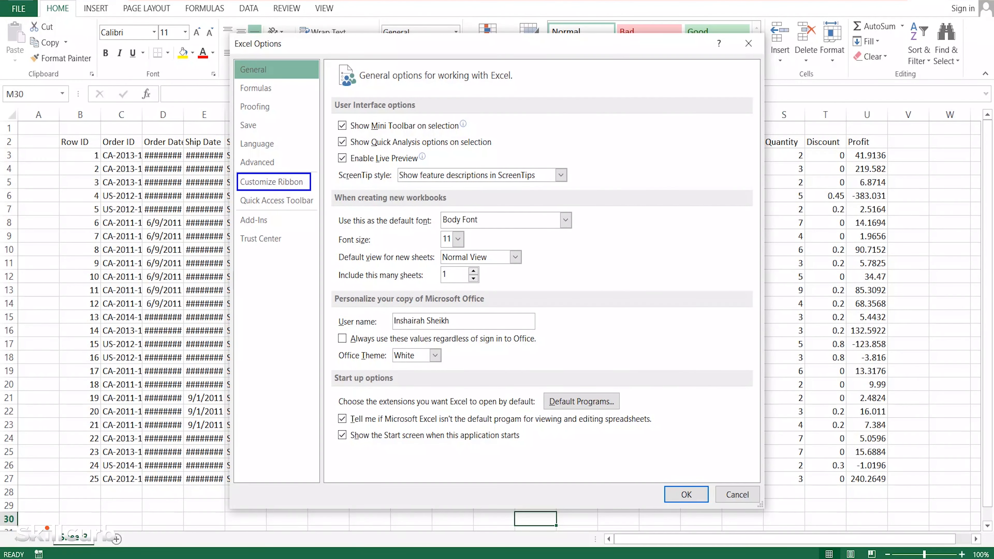
left_click(271, 182)
left_click_drag(565, 328, 626, 344)
left_click(581, 336)
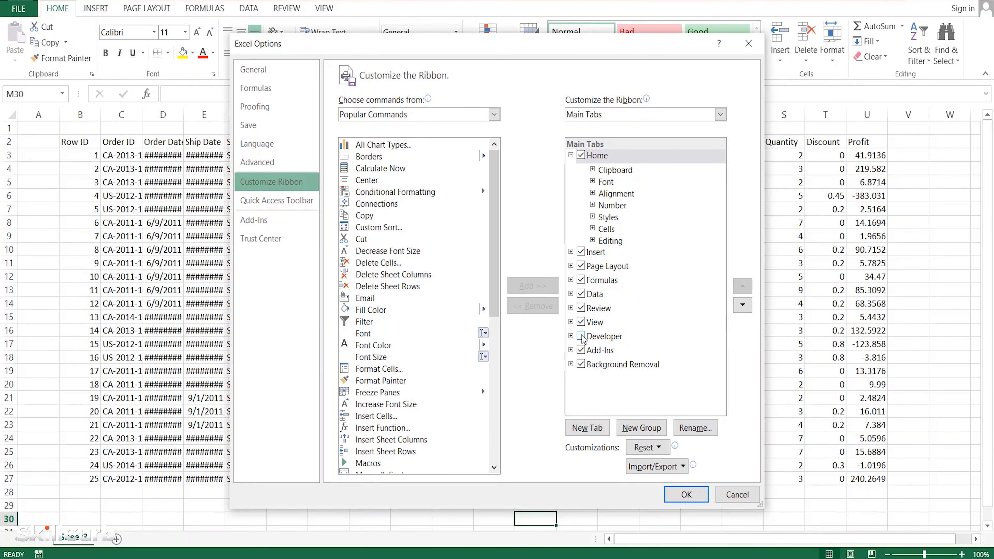
left_click(686, 494)
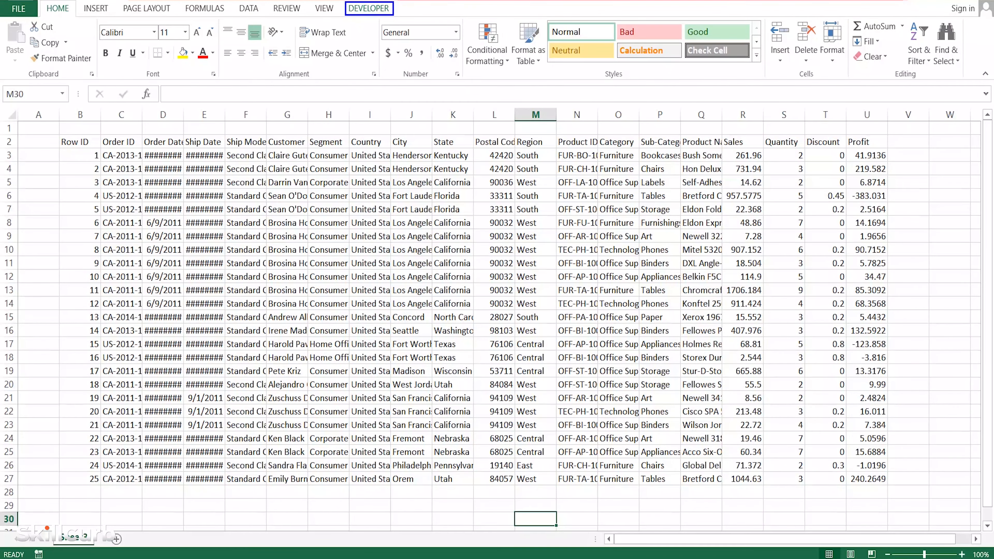
left_click(372, 9)
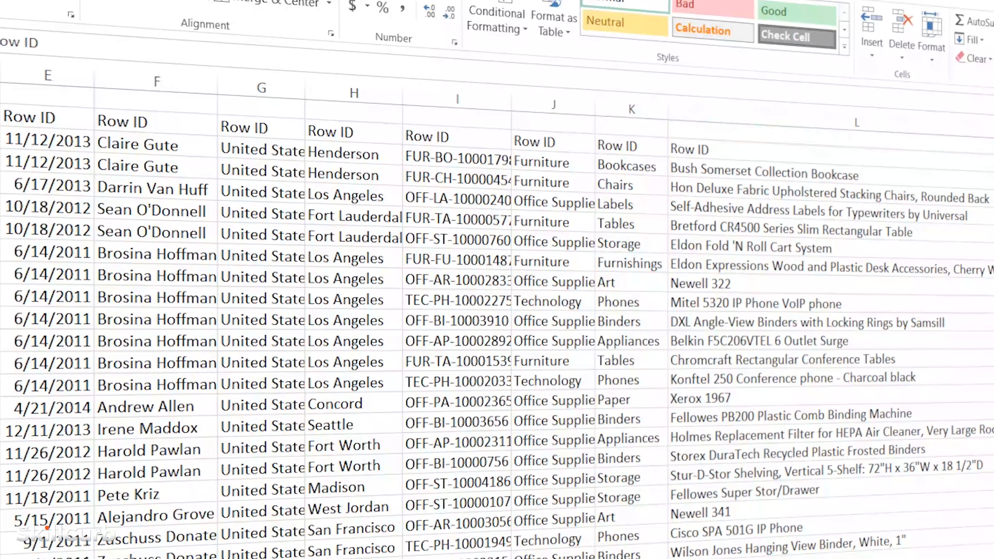
Step: Format the table's header row with a dark blue fill, white font colour and centred text
left_click_drag(721, 158, 967, 161)
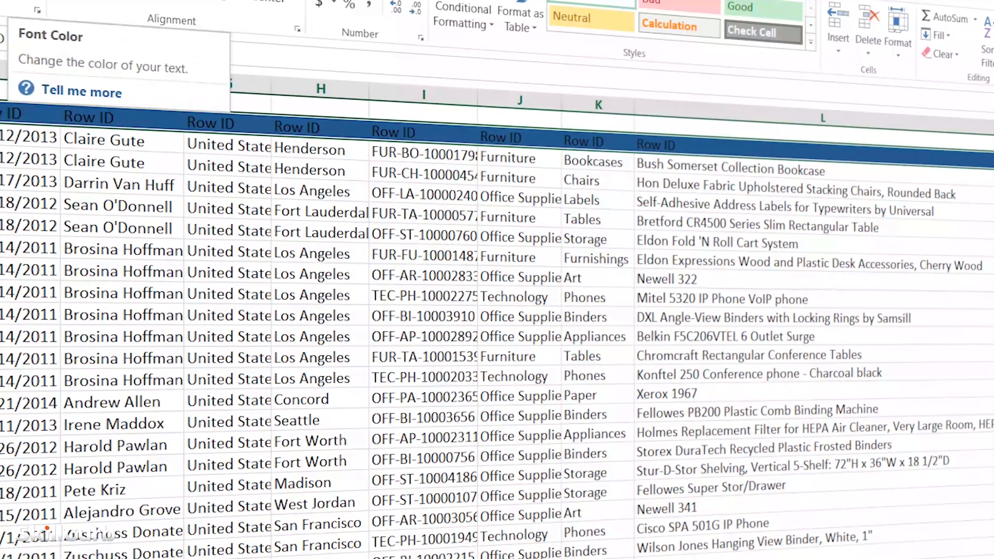
left_click(33, 1)
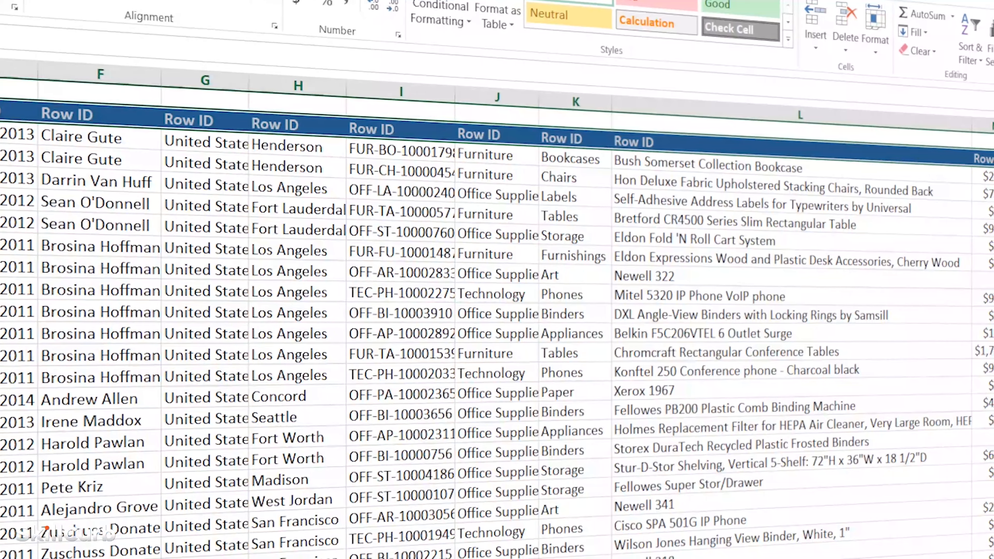
key("alt+h")
key("a")
key("c")
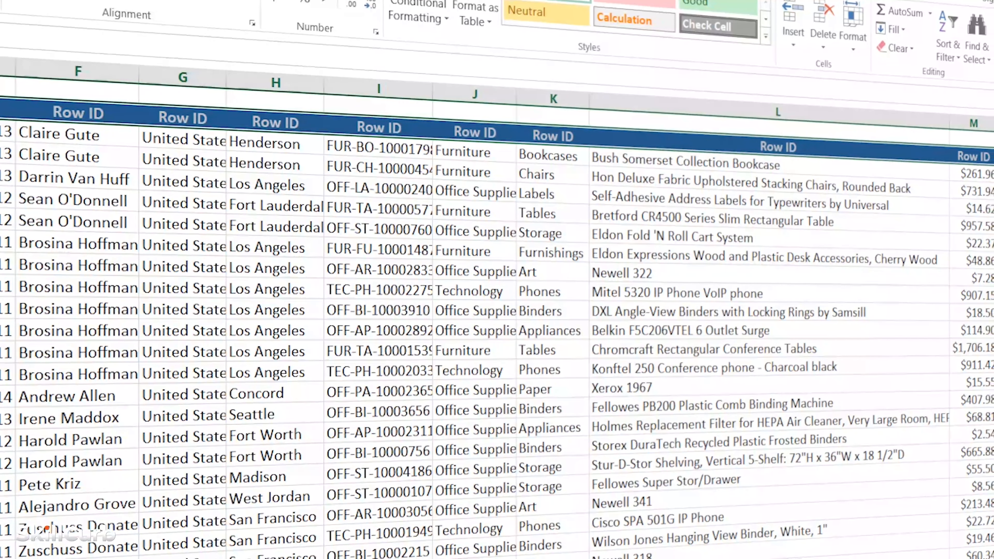
Step: Select the whole table and AutoFit its column widths
key("ctrl+a")
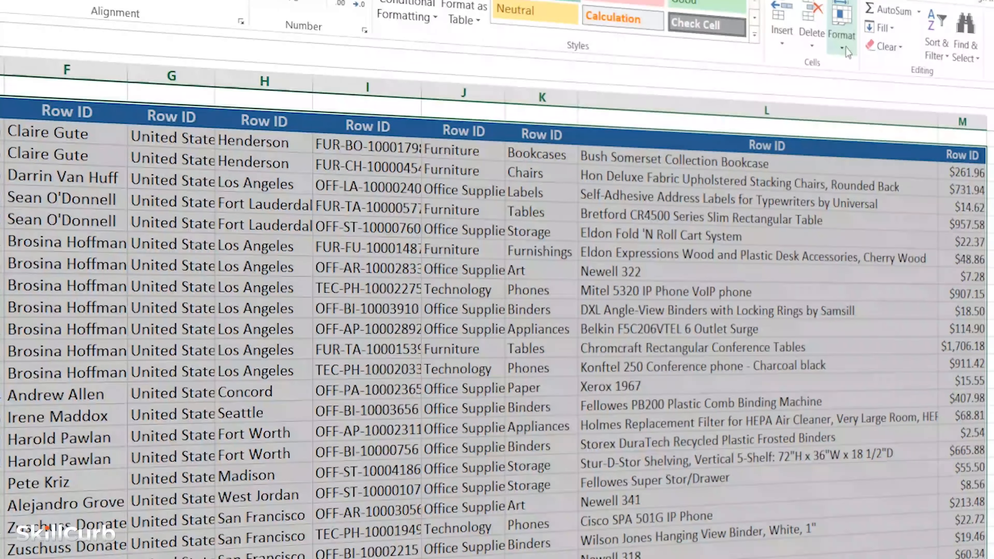
left_click(851, 50)
left_click(847, 152)
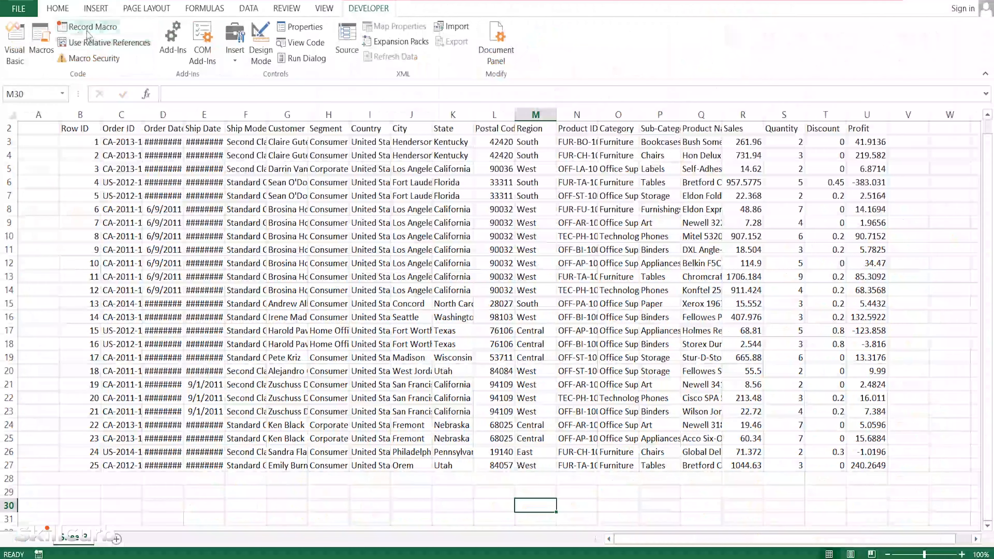
Step: Look at the macro recording dialog and the list of macros in all open workbooks, then close them
left_click(89, 28)
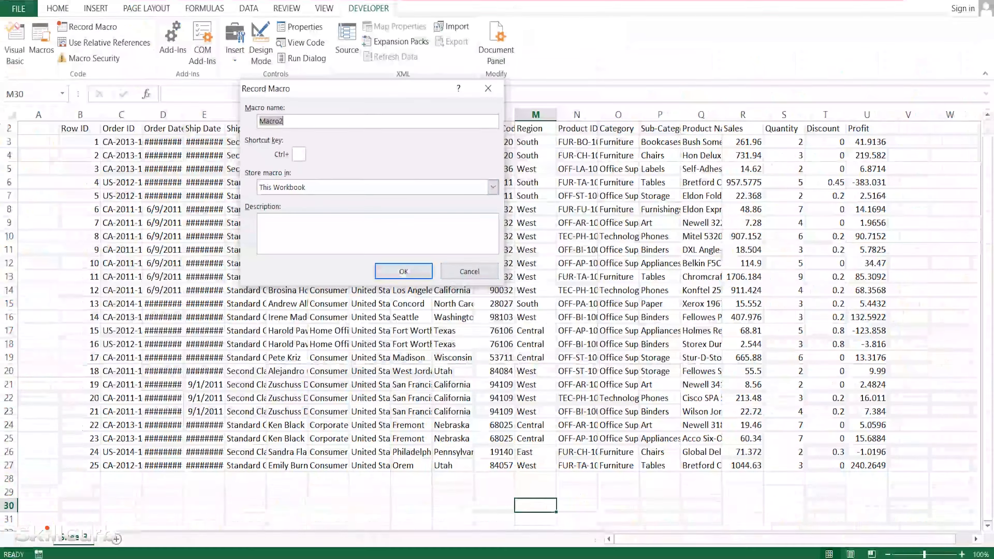
left_click(407, 378)
left_click(40, 50)
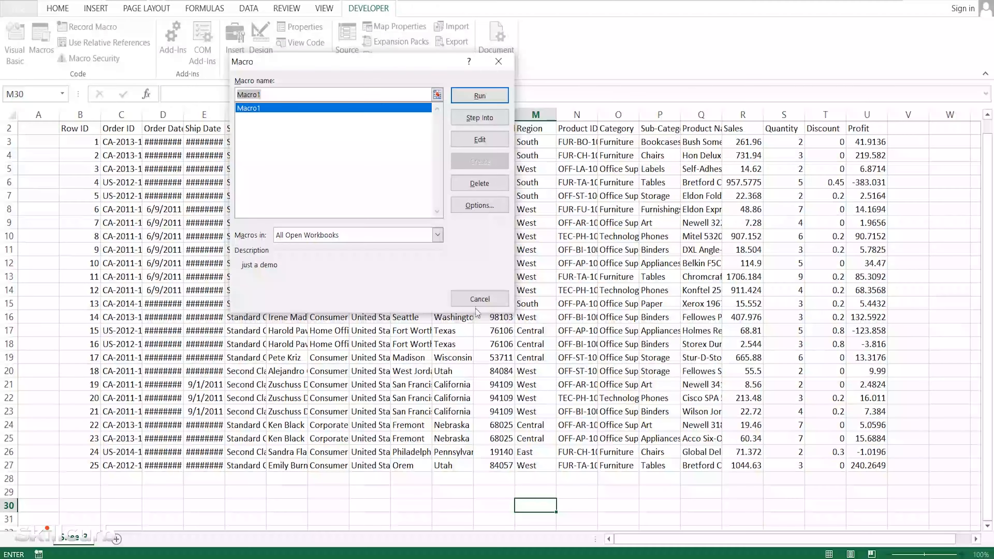
left_click(581, 499)
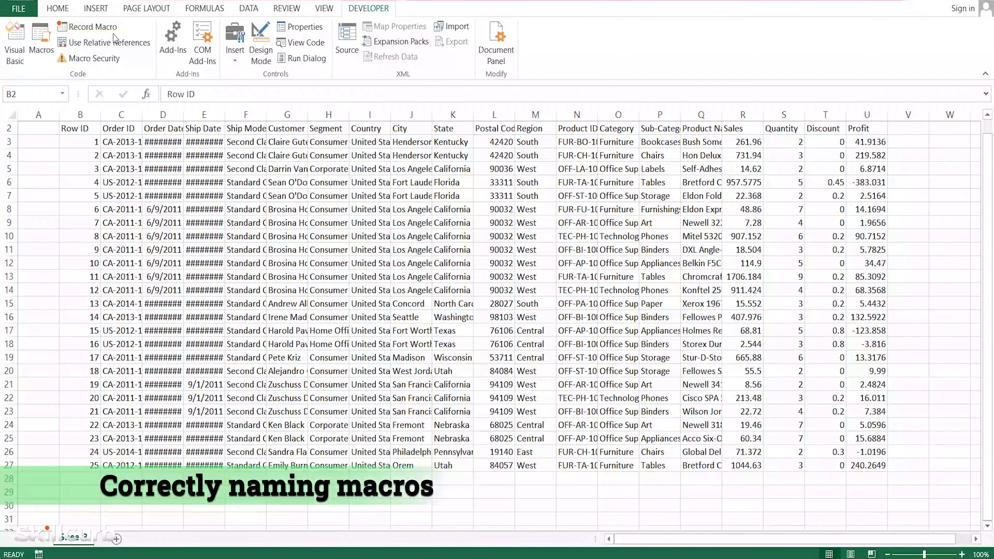
Step: Set up a new macro named Format_macro with the description "Delete columns, change font, size, autofit cell, change header, total"
left_click(91, 28)
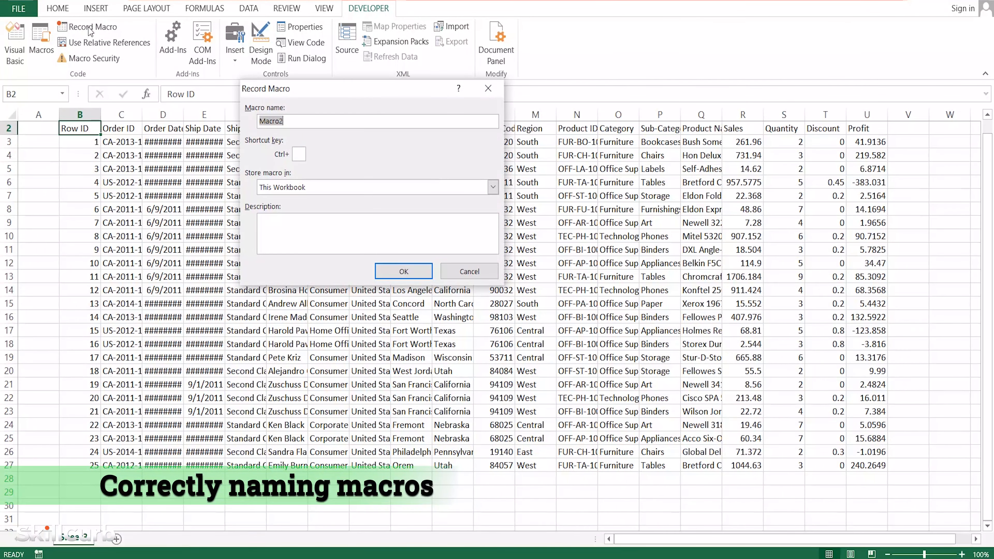
type("Format_m")
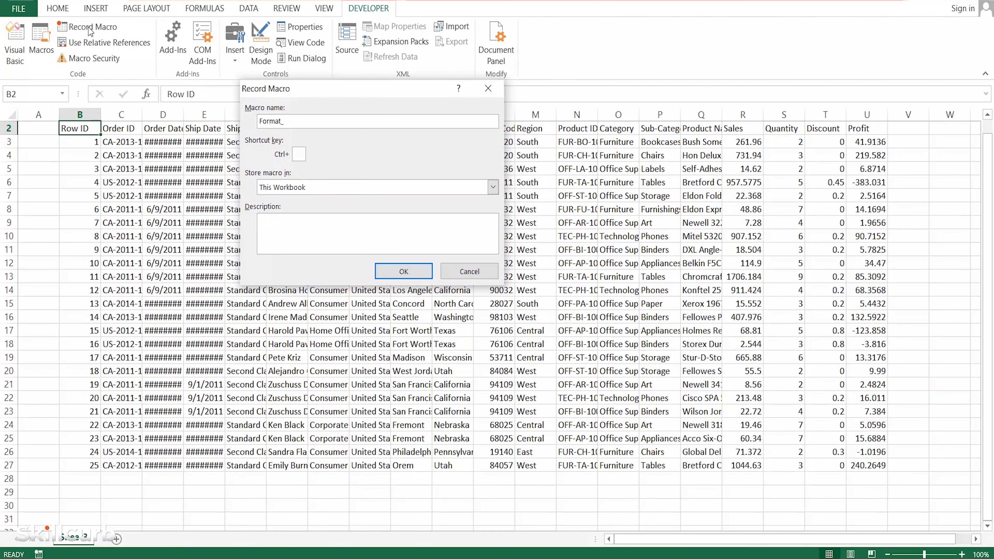
left_click(275, 216)
type("Delete columns, change fo")
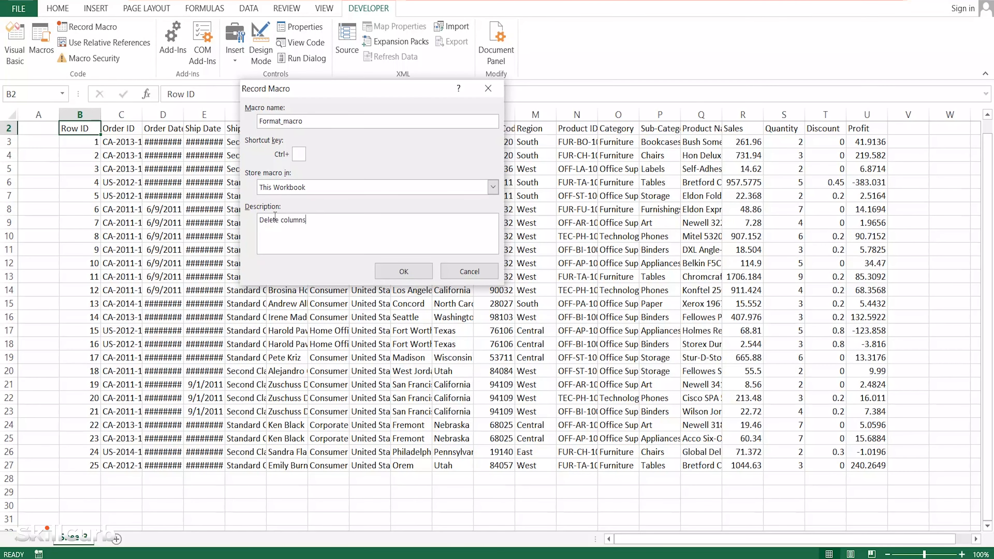
type("nt, size, autofit cell, change header, total")
Step: Leave the macro's shortcut key blank, store it in This Workbook and start recording
left_click(299, 155)
type("a")
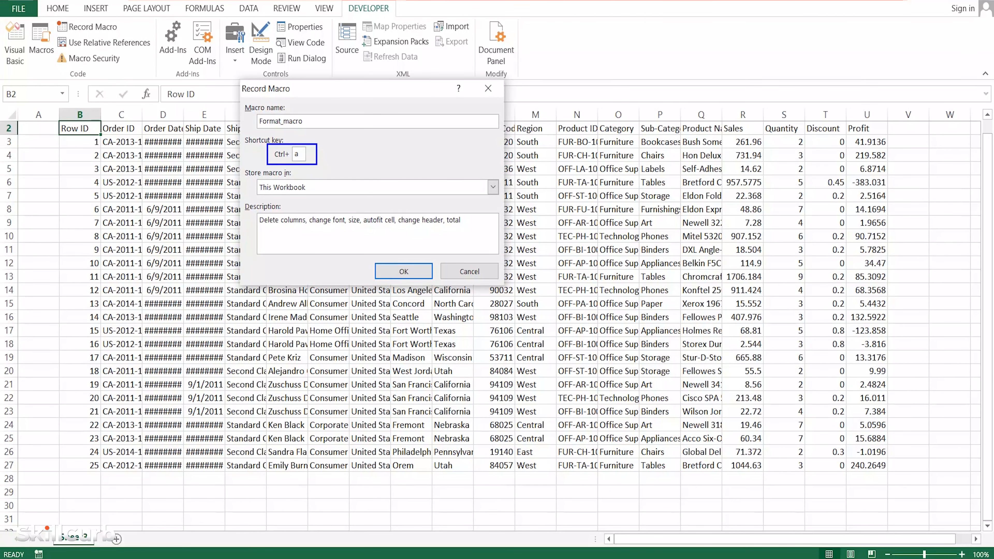
key("BackSpace")
left_click(492, 187)
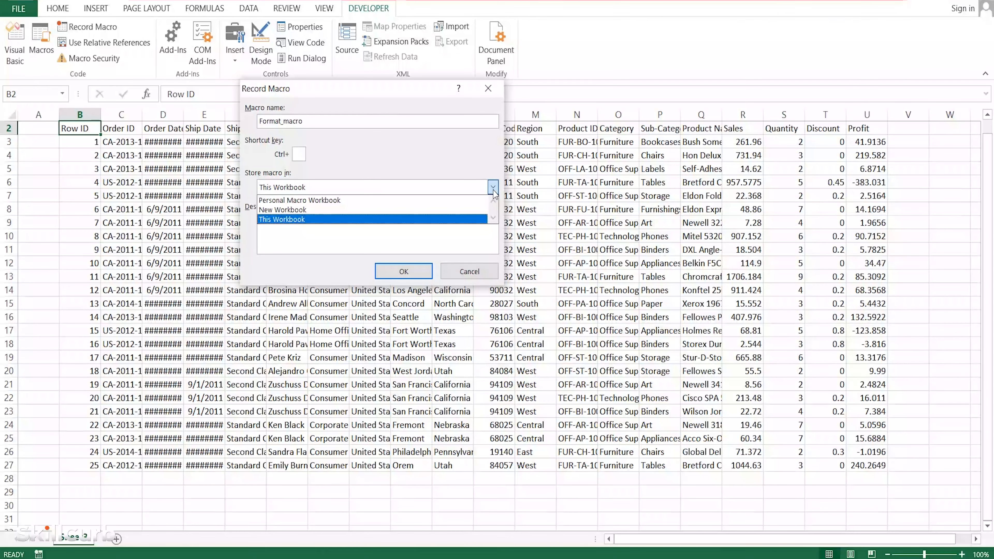
left_click(365, 220)
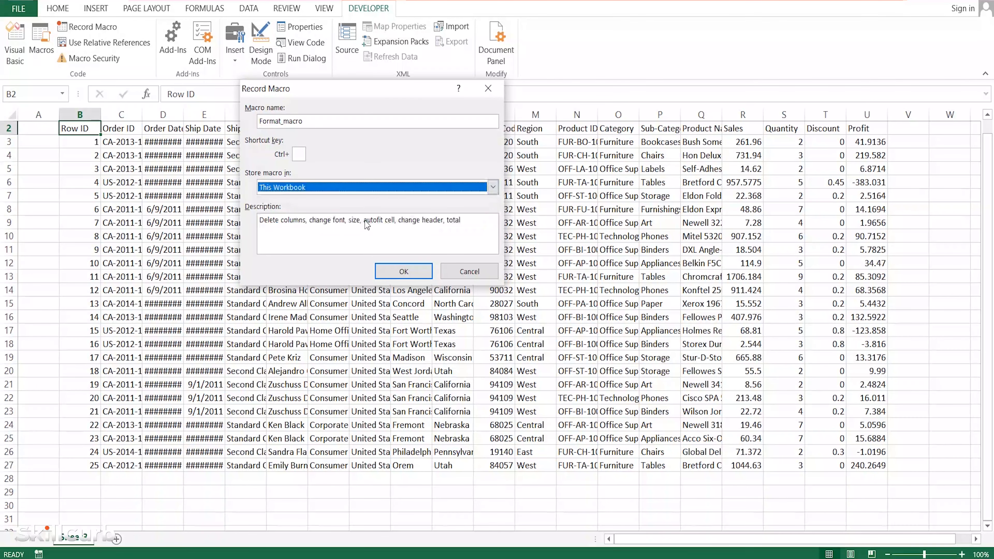
left_click(403, 271)
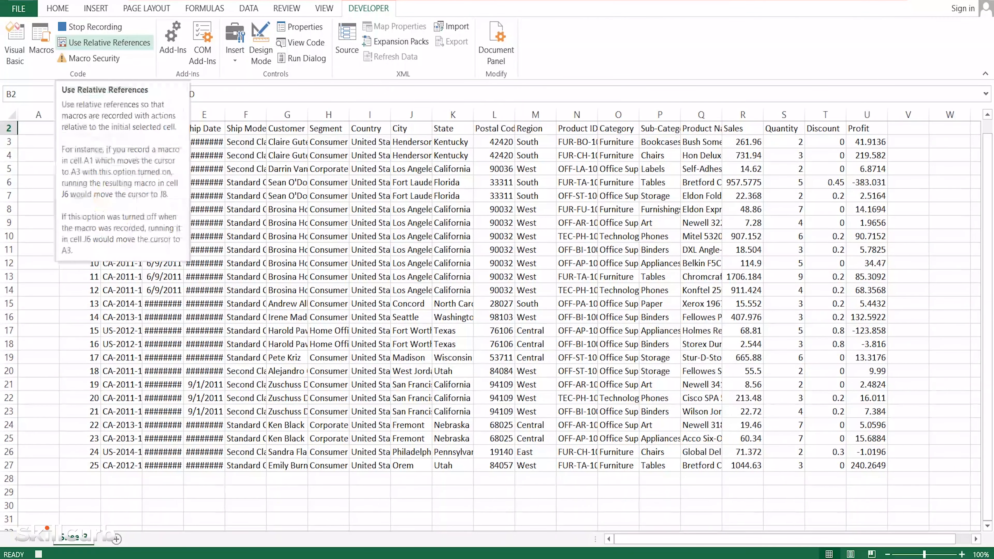
Step: Create a copy of Sheet3 in Book1, placed at the end of the sheets
right_click(86, 539)
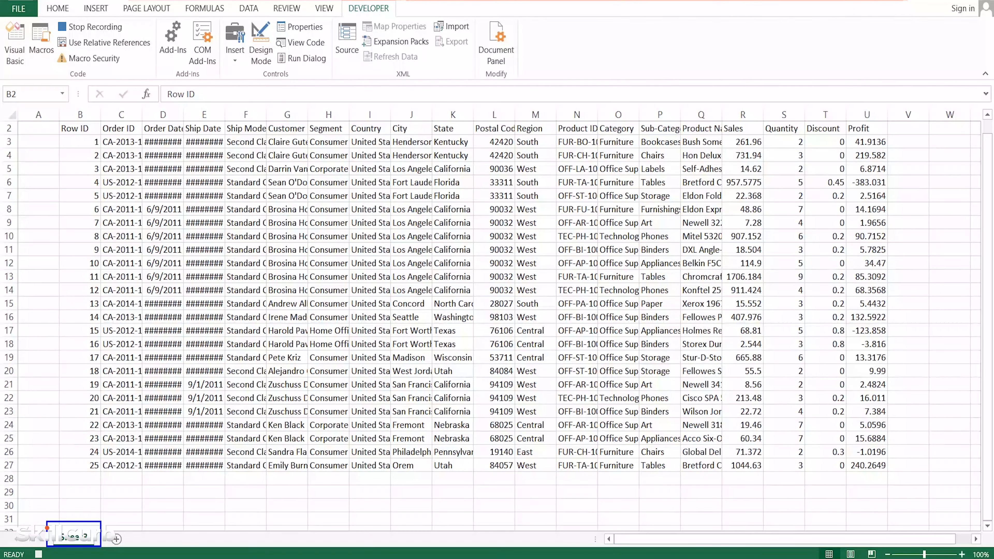
right_click(80, 539)
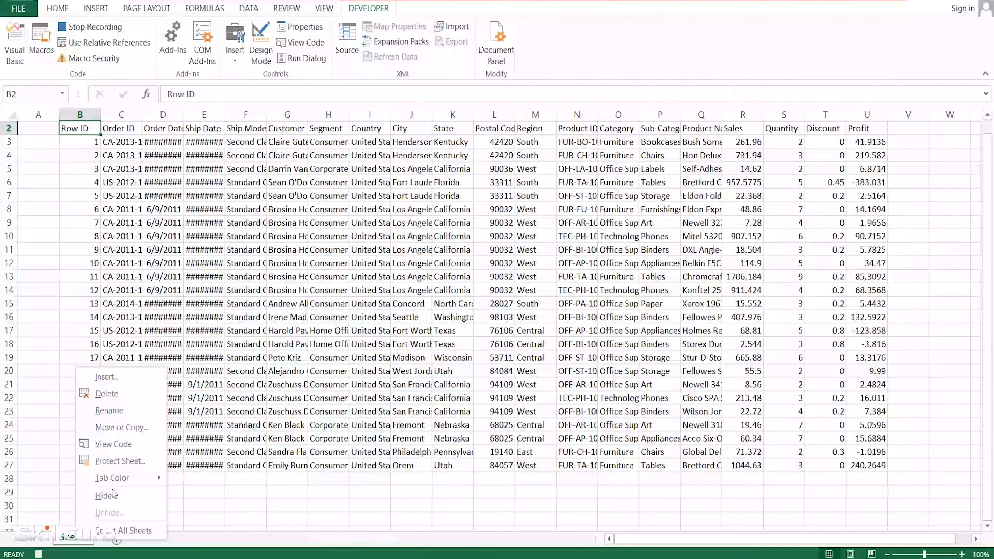
left_click(139, 340)
left_click(106, 410)
left_click(51, 479)
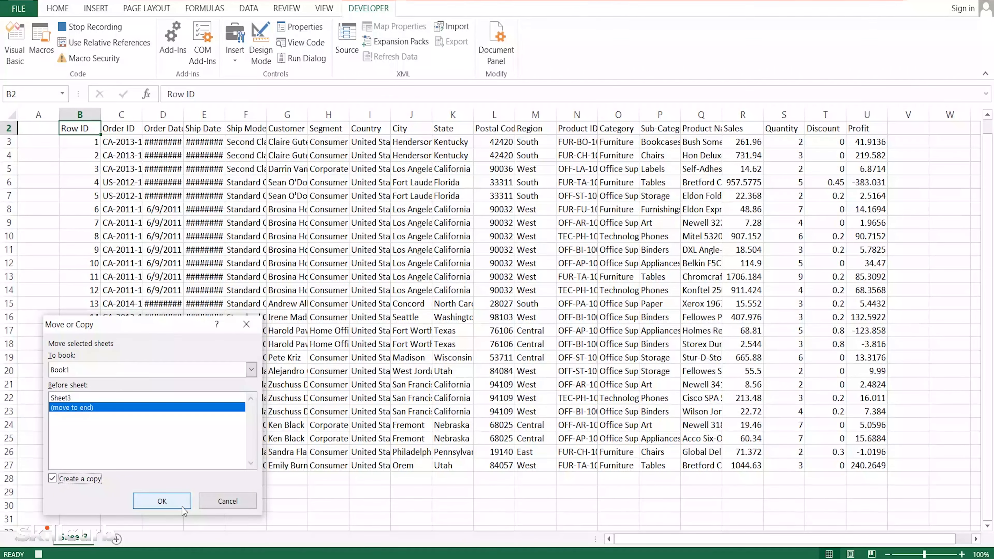
left_click(181, 508)
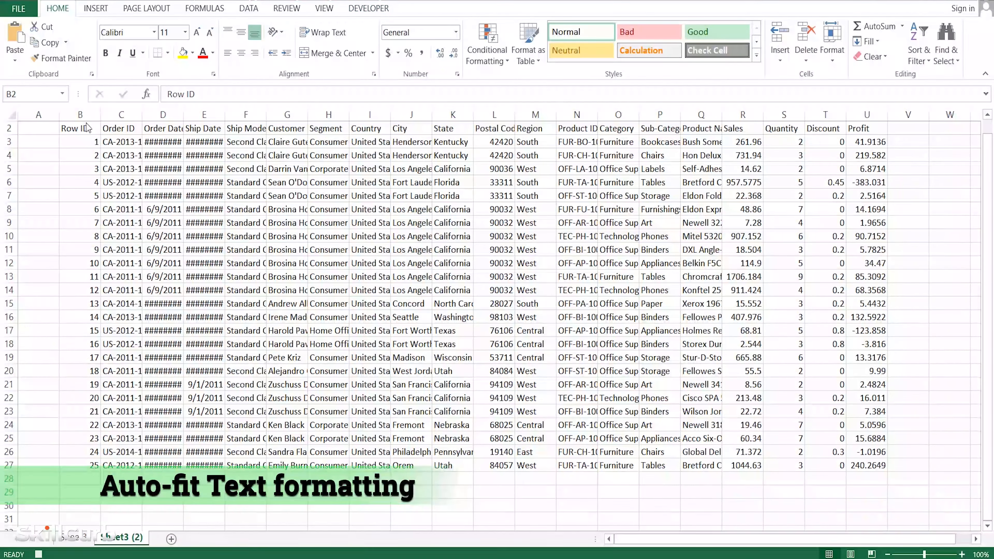
Step: Select the whole data table on the copied sheet and AutoFit its column widths
left_click(87, 127)
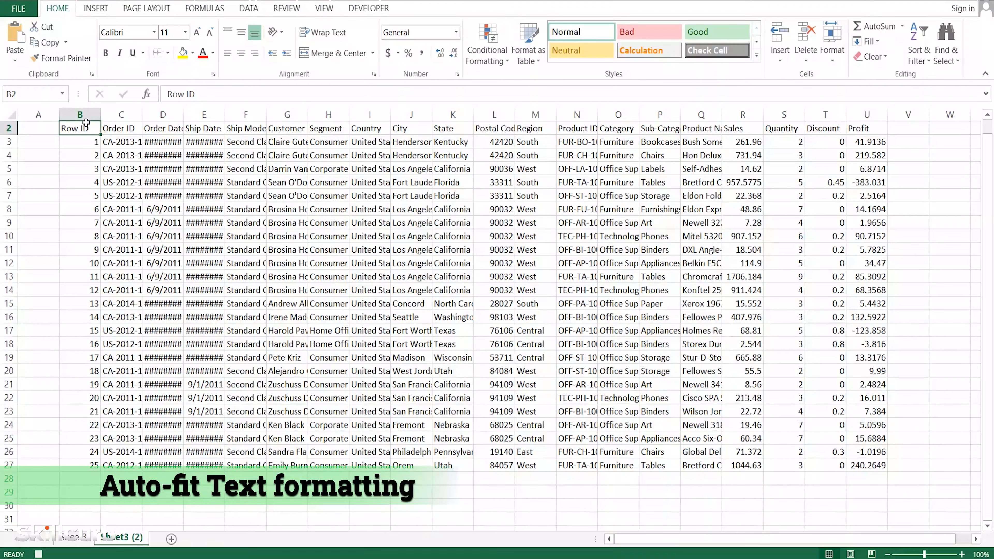
key("ctrl+a")
left_click(832, 59)
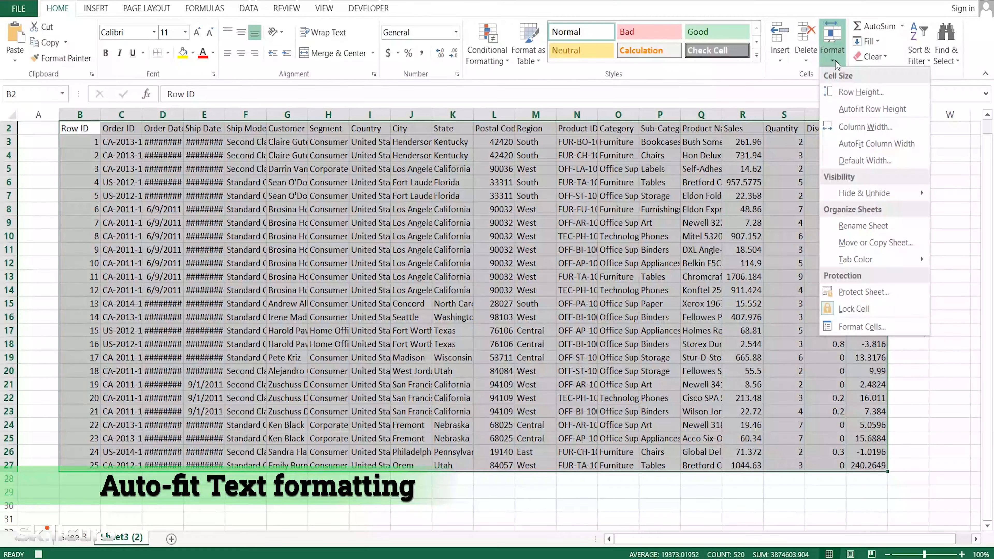
left_click(876, 145)
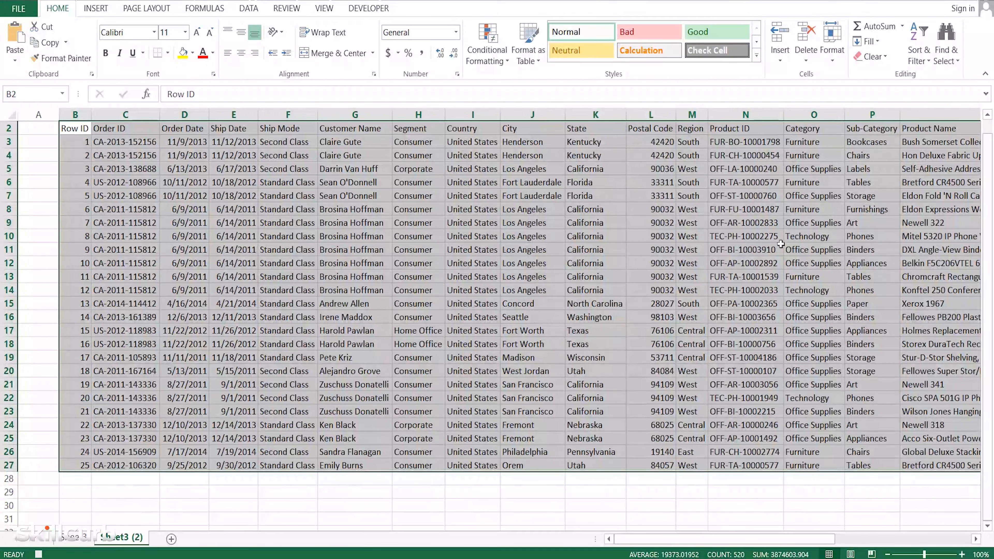
Step: Delete the Postal Code and Region columns from the table
left_click_drag(760, 540, 776, 543)
left_click(685, 483)
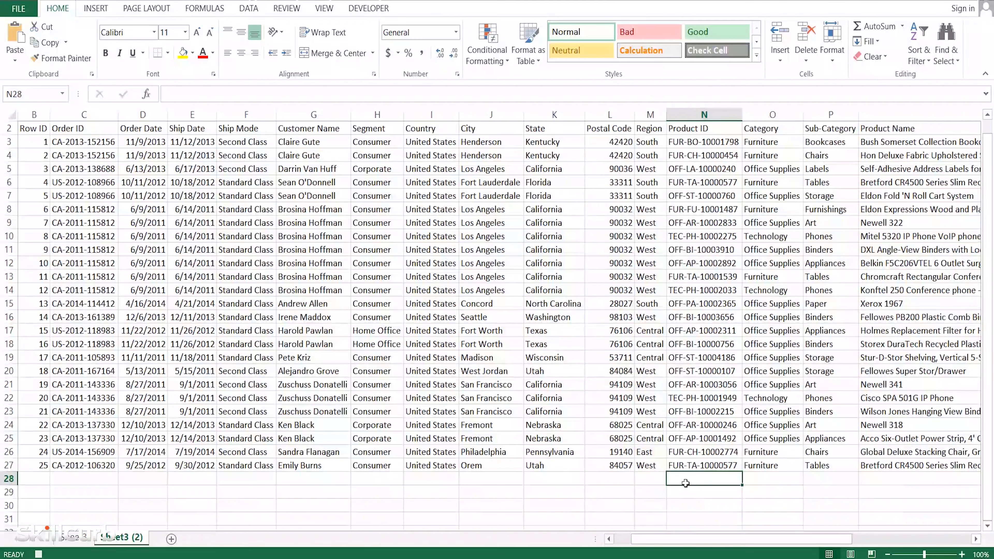
left_click(610, 115)
right_click(602, 115)
left_click(633, 234)
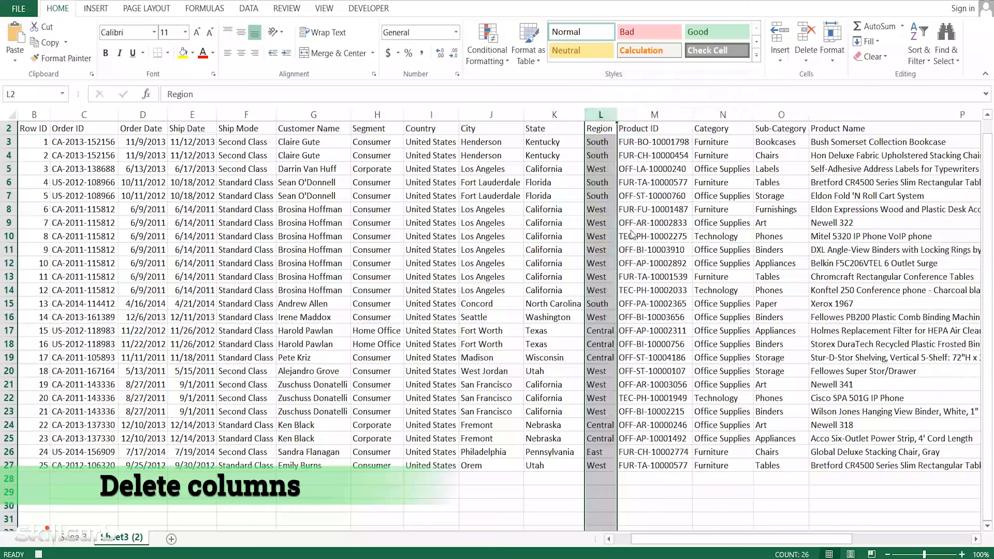
right_click(601, 114)
left_click(634, 232)
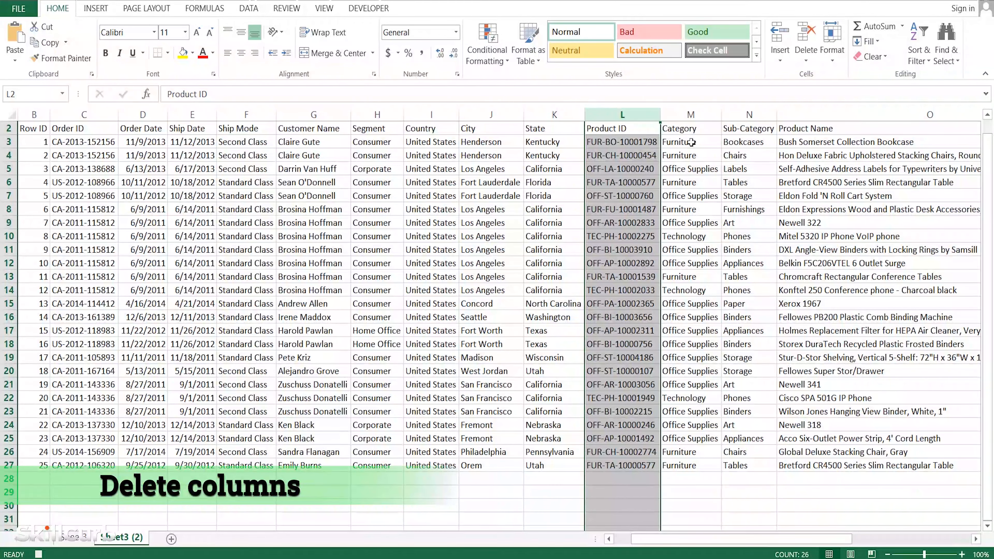
Step: Delete the Segment, Ship Mode and State columns from the table
left_click(377, 115)
right_click(379, 114)
left_click(419, 230)
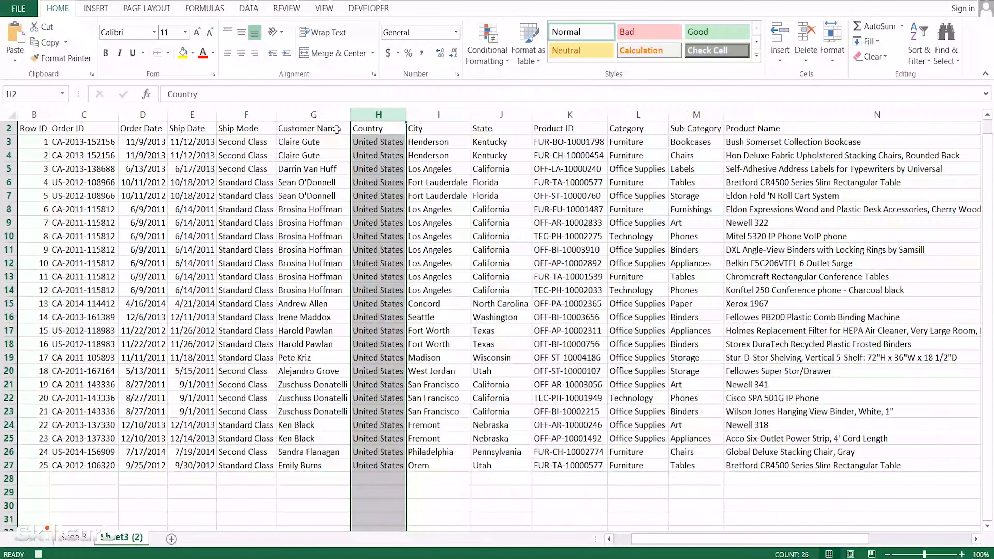
left_click(270, 114)
key("ctrl+minus")
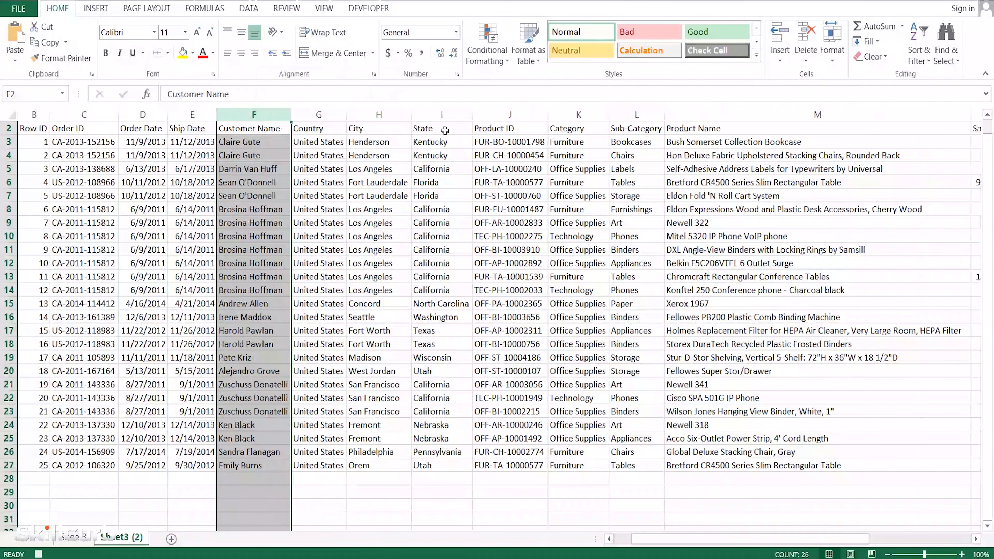
left_click(442, 114)
right_click(446, 115)
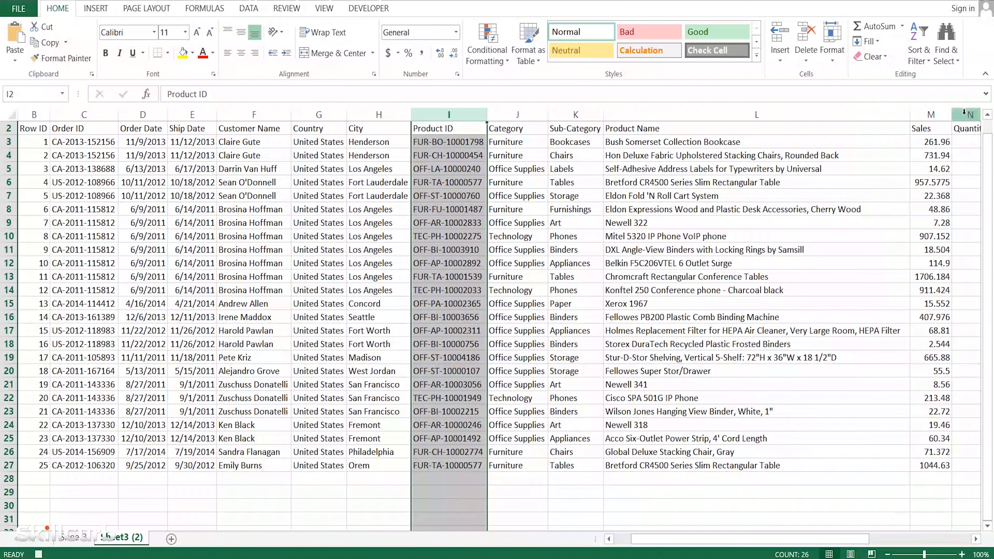
Step: Delete the Quantity, Discount and Profit columns at the end of the table
right_click(963, 114)
left_click(909, 171)
scroll(910, 171, "right", 4)
right_click(508, 113)
left_click(542, 171)
right_click(515, 115)
left_click(542, 169)
scroll(542, 170, "left", 5)
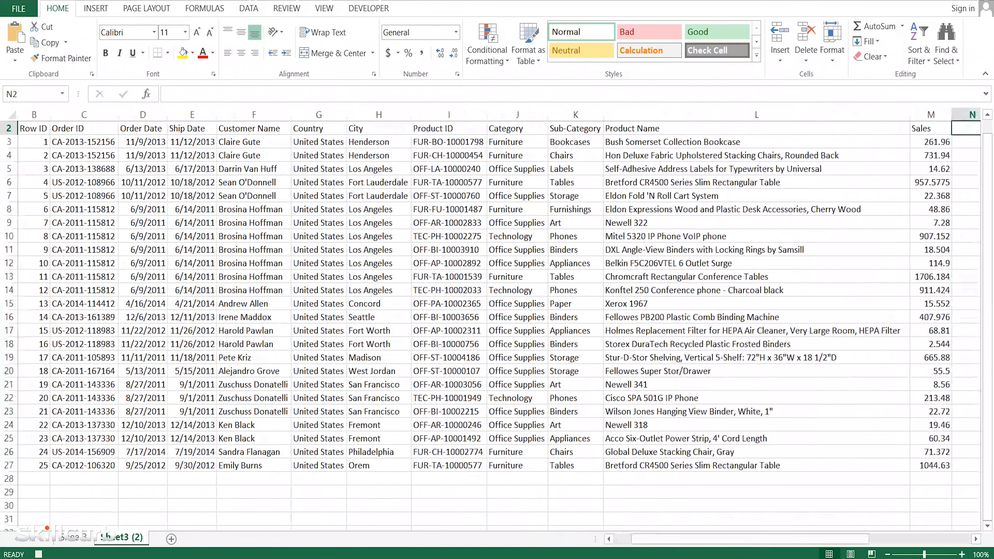
Step: Format the Sales column with the Currency number format
left_click(925, 129)
key("ctrl+space")
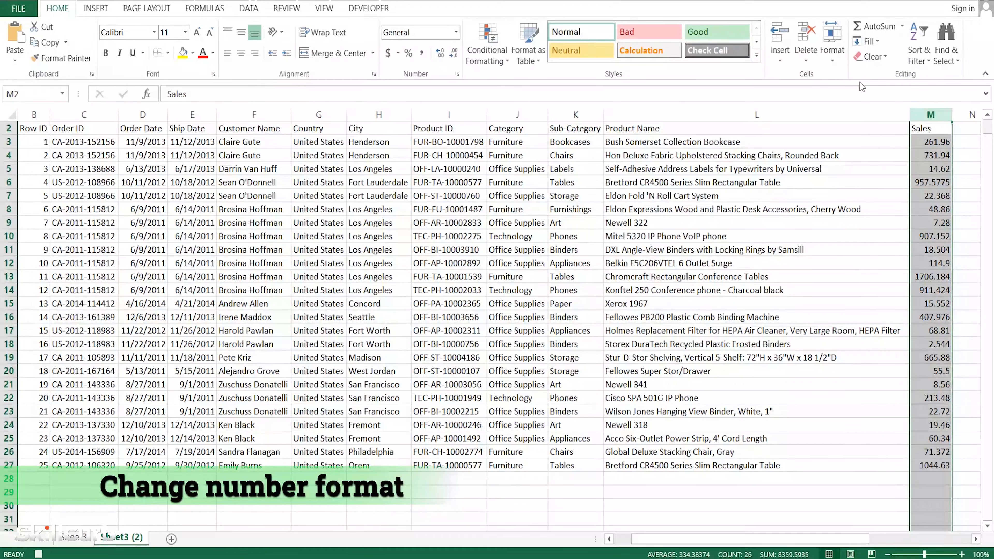
left_click(456, 33)
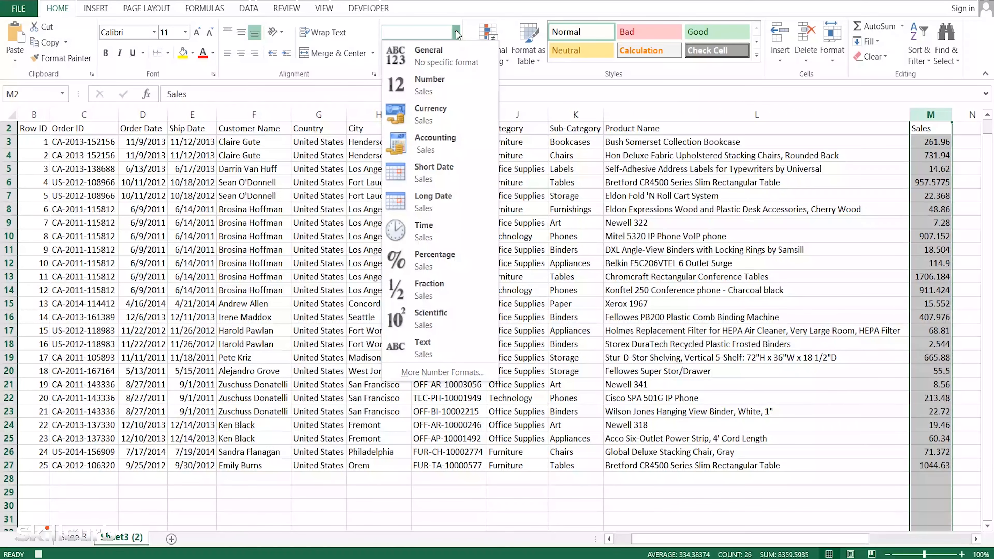
left_click(430, 124)
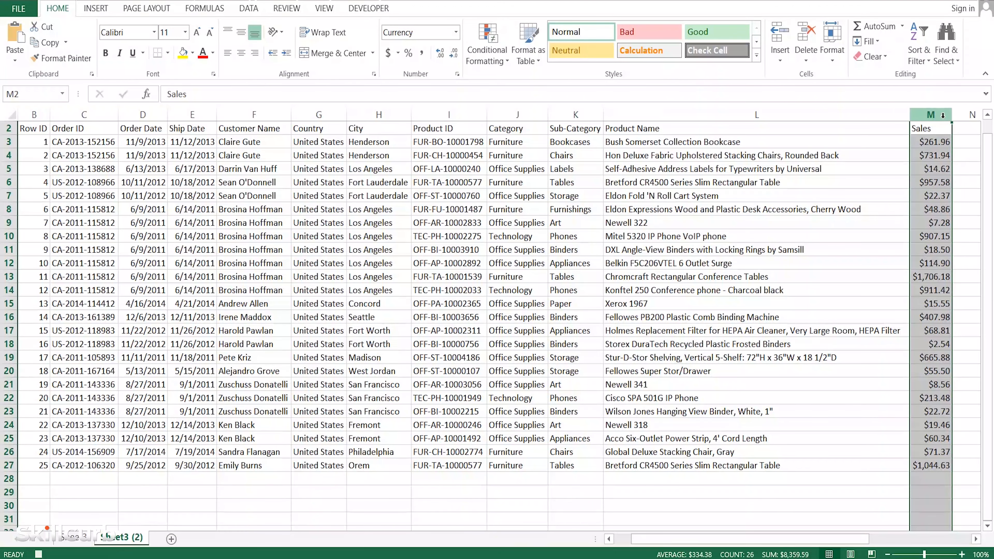
left_click(939, 128)
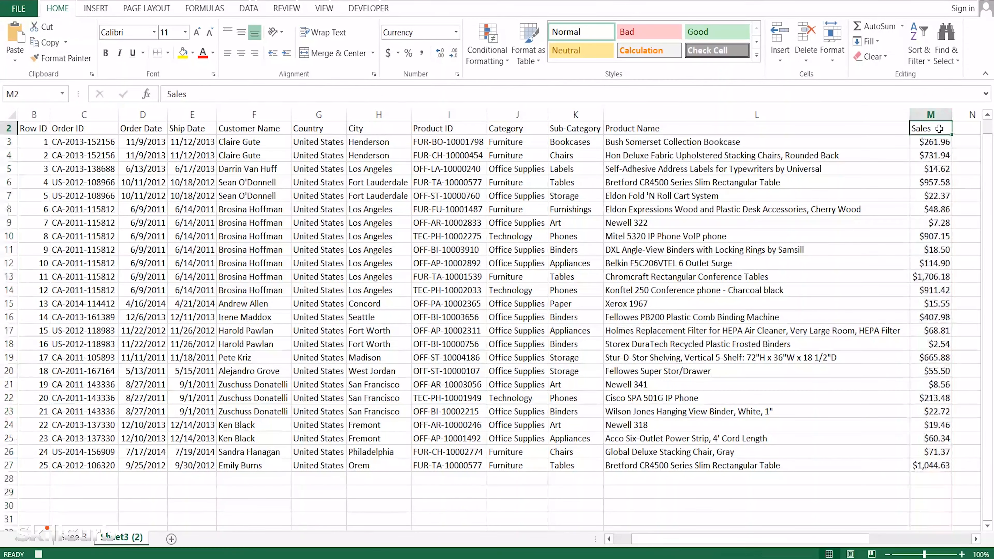
Step: Enter the formula =sum(M3,M27) in cell M28 below the Sales values
left_click(931, 478)
type("=sum(")
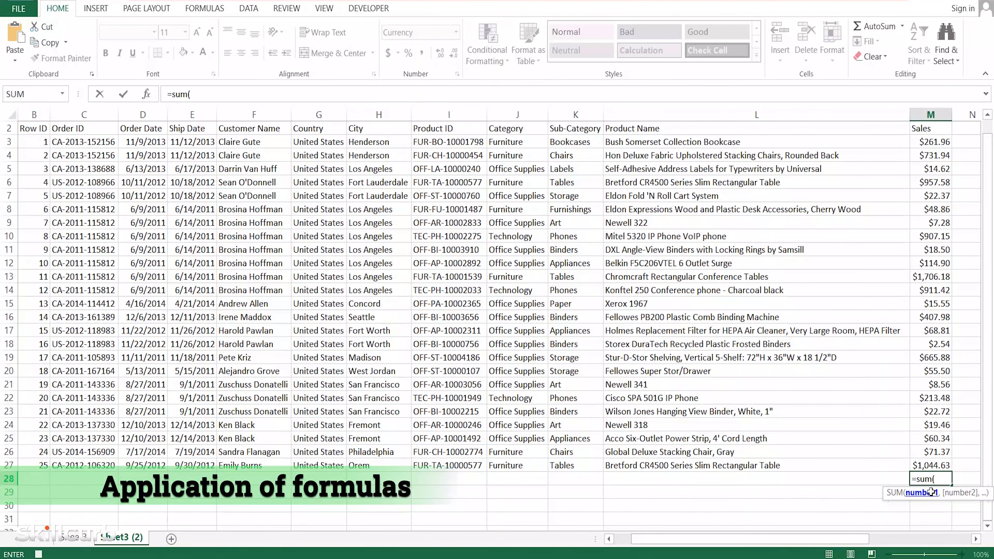
left_click(939, 141)
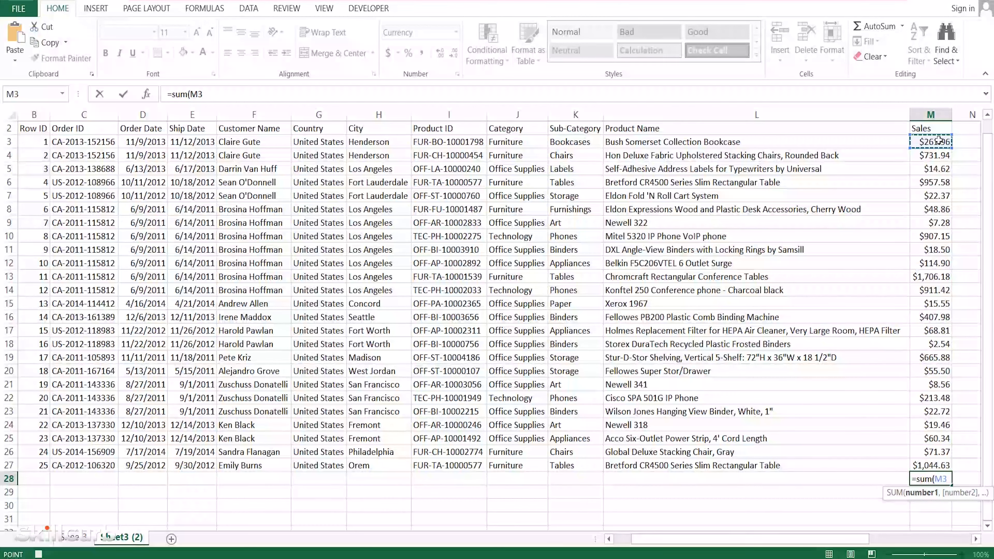
type(",")
left_click(931, 465)
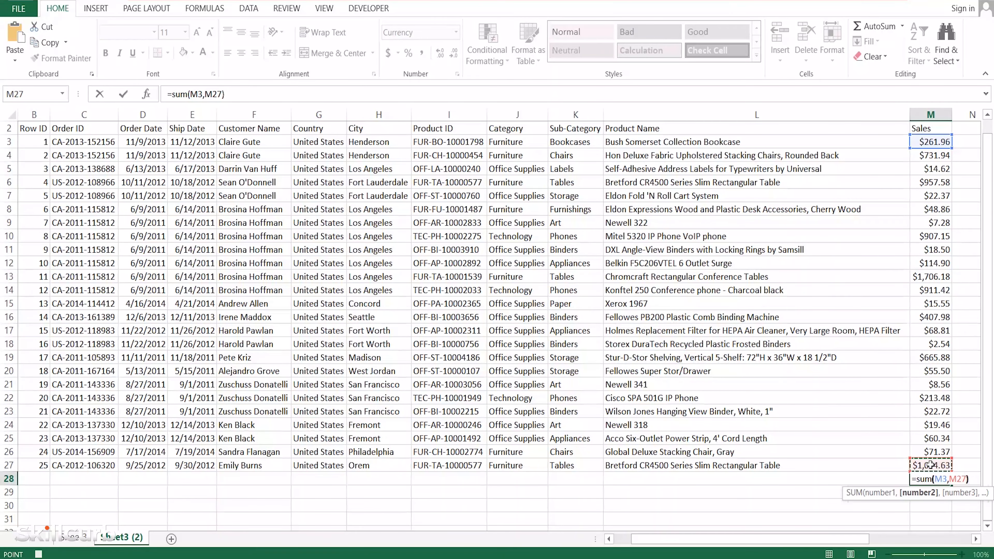
type(")")
key("Return")
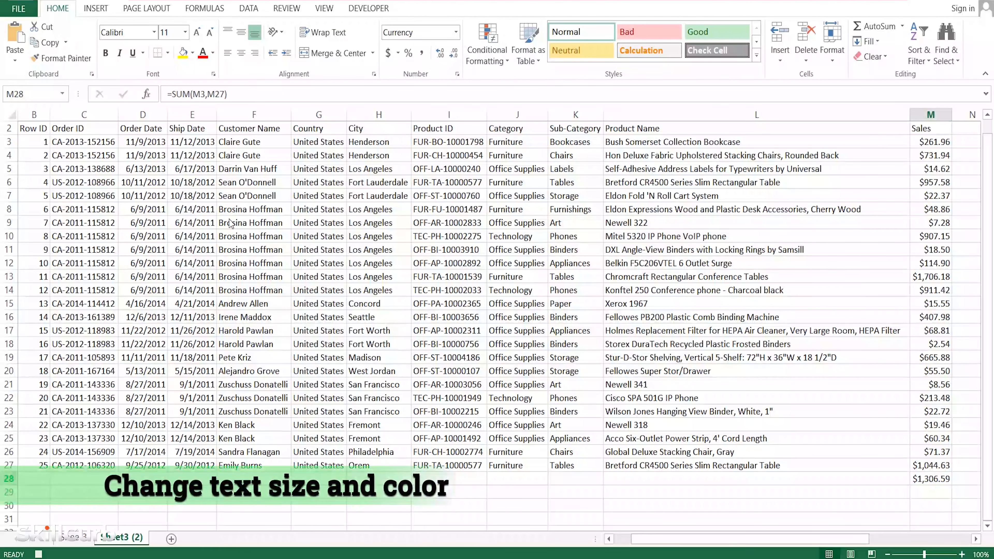
Step: Set the font size of the whole data table to 12
left_click(42, 129)
key("ctrl+a")
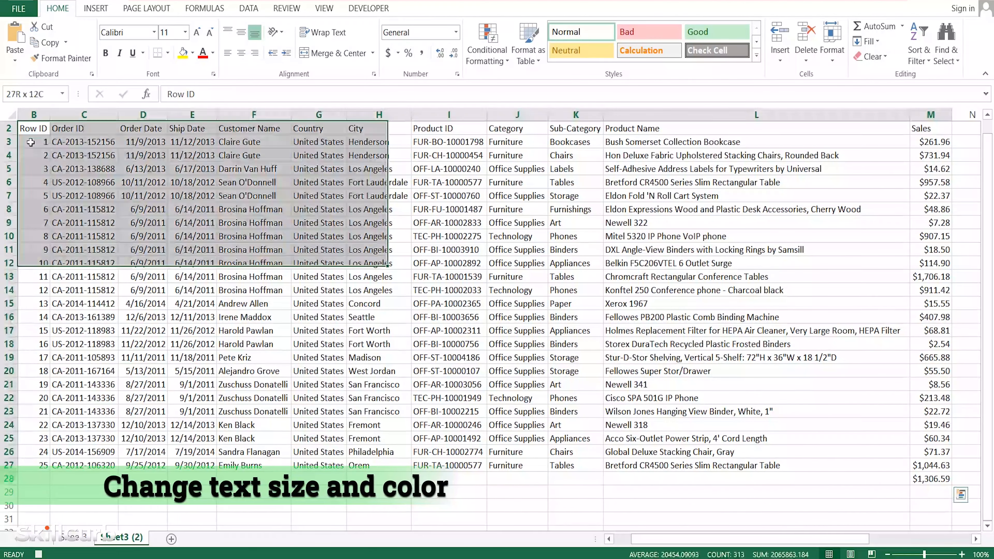
left_click(185, 33)
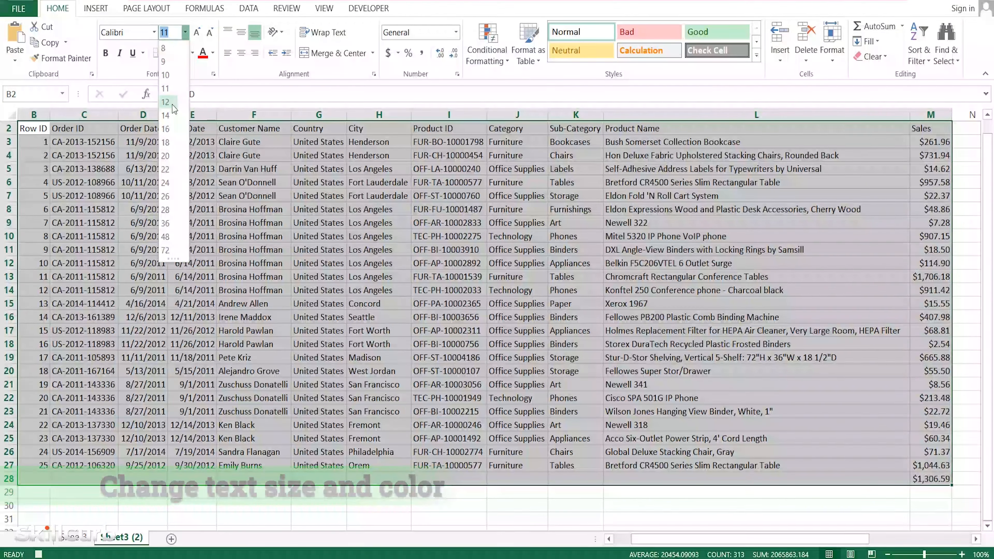
left_click(175, 108)
Step: Fill the Row ID header across row 2 from B2 to M2 and shade the header row blue
left_click(41, 129)
left_click_drag(50, 136, 843, 143)
left_click_drag(685, 540, 650, 540)
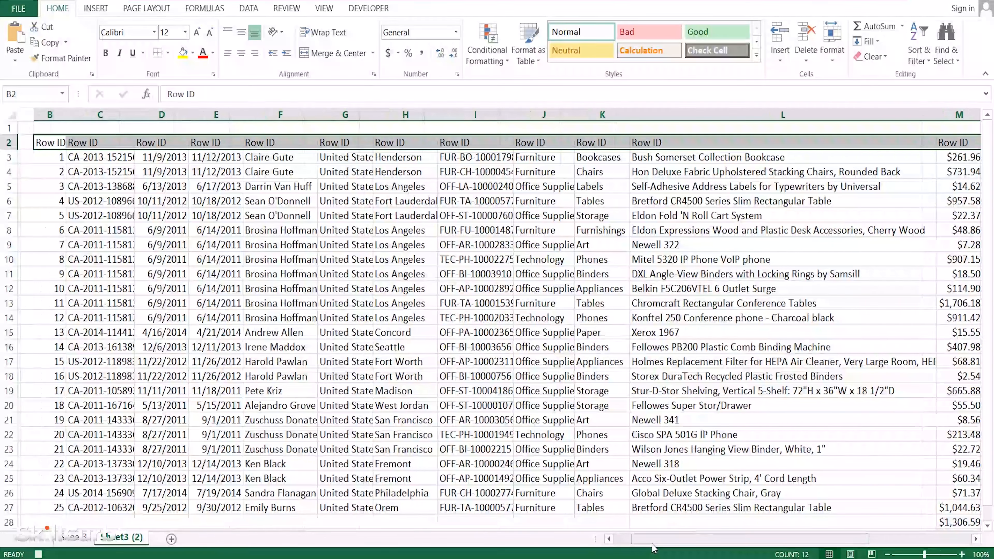
left_click(192, 57)
left_click(229, 124)
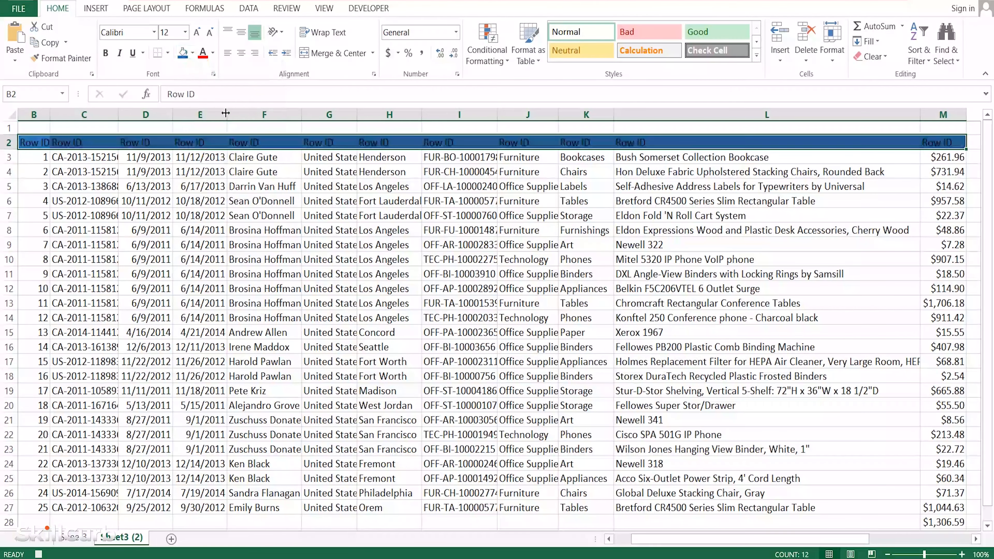
Step: Make the header row text white and bold, and centre it horizontally
left_click(212, 53)
left_click(202, 97)
left_click(105, 52)
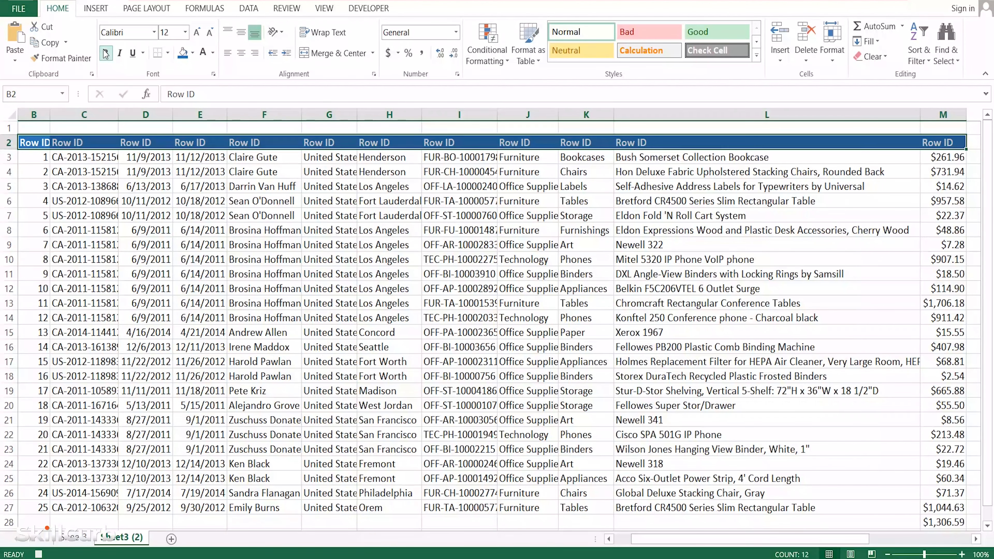
left_click(242, 55)
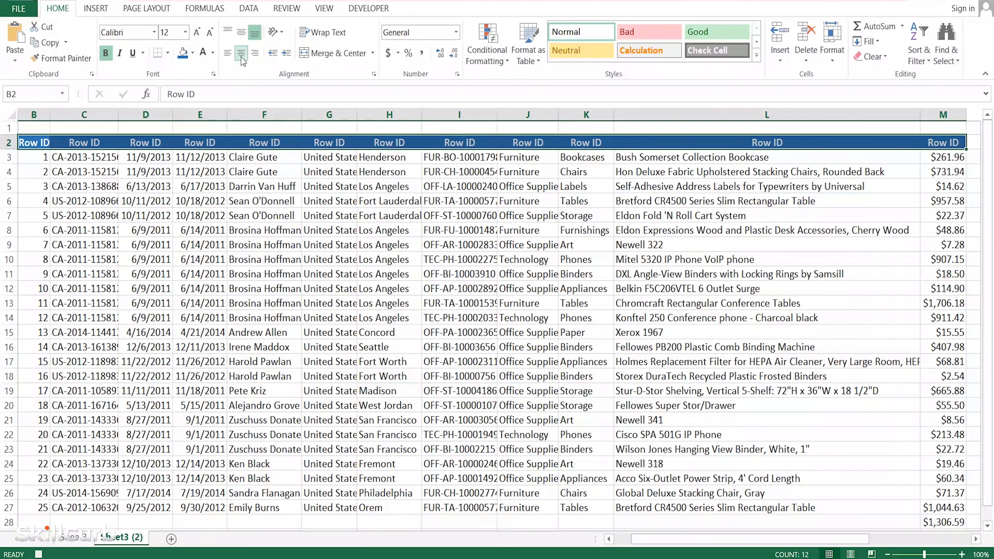
Step: AutoFit the column widths of the whole data table
left_click(34, 143)
key("ctrl+a")
left_click(832, 50)
left_click(874, 143)
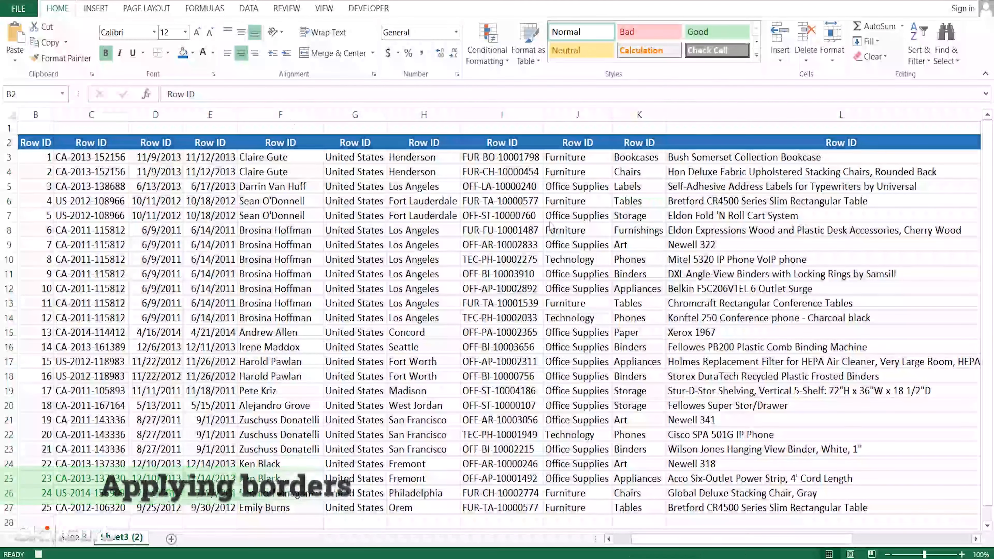
Step: Apply all borders to the whole table from B2 to the total in M28
key("ctrl+shift+End")
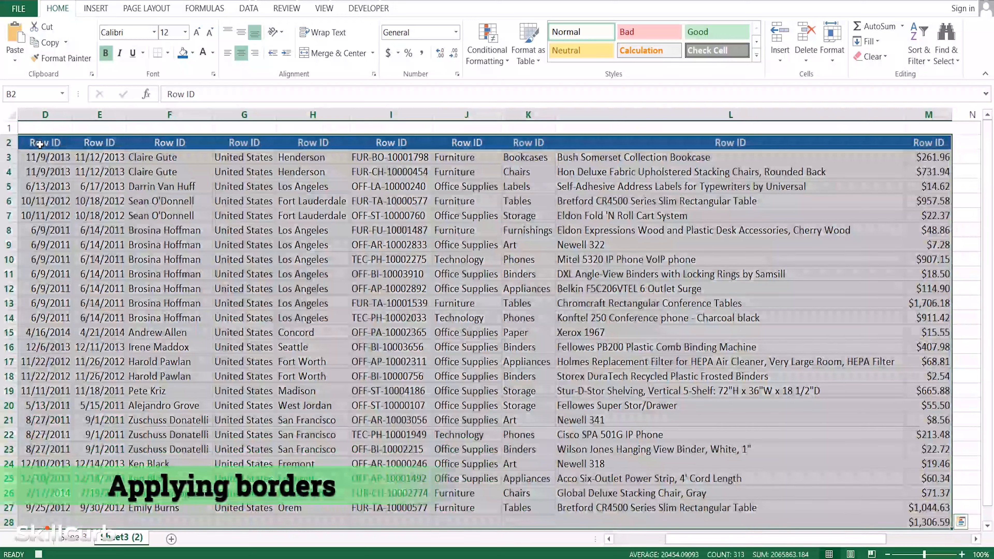
left_click(167, 53)
left_click(188, 172)
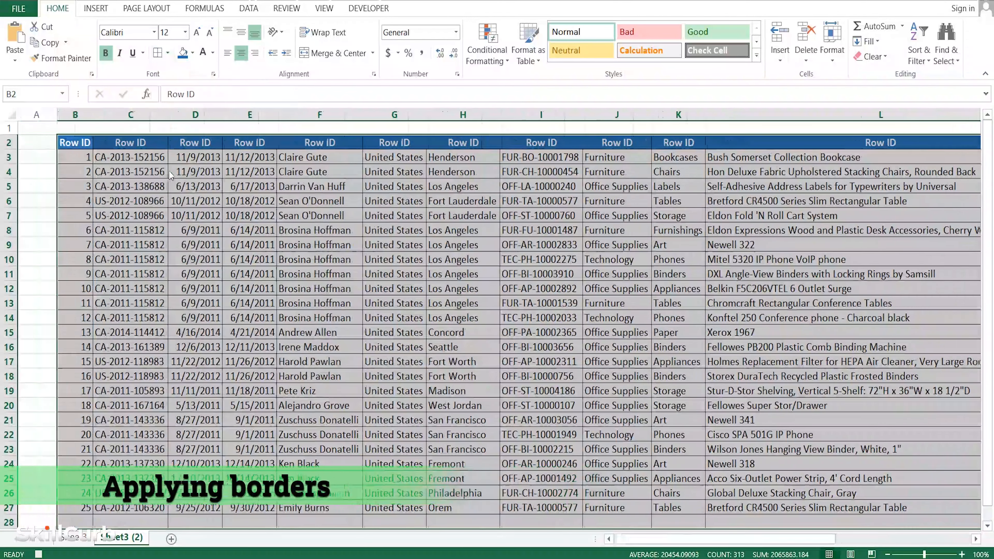
left_click_drag(990, 268, 991, 282)
left_click_drag(757, 540, 808, 542)
Step: Select cell M29 below the total and stop the macro recording
left_click(921, 522)
left_click(368, 9)
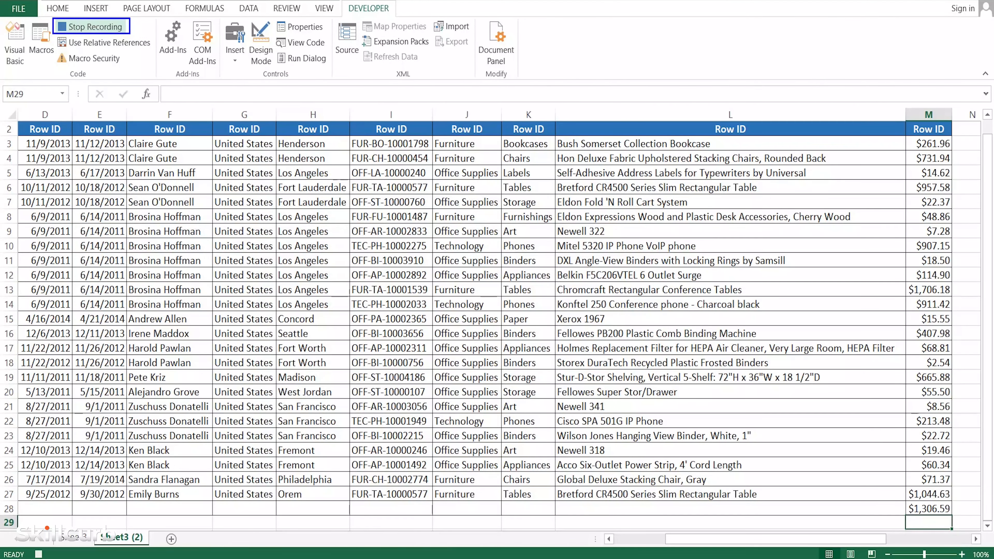
left_click(89, 28)
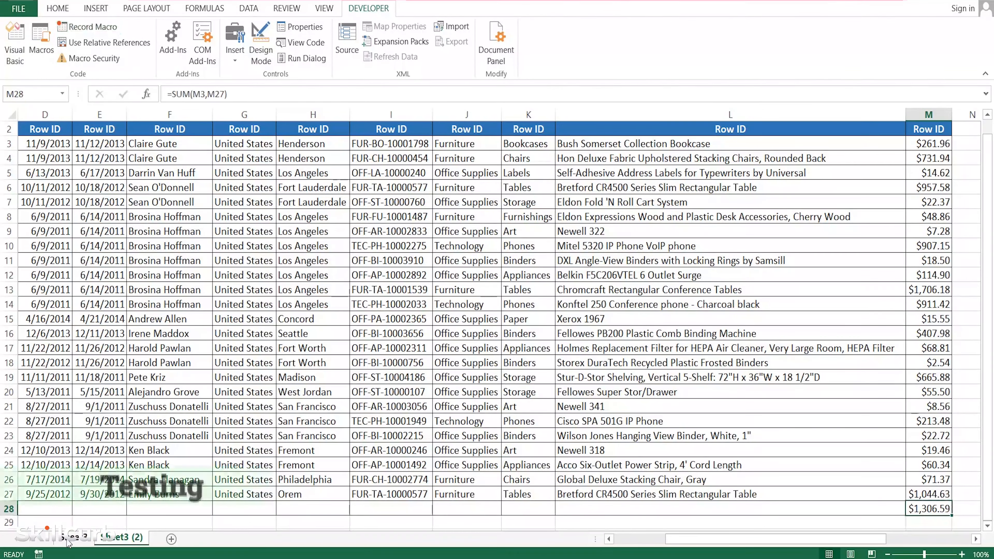
Step: Test the recorded macro by running Format_macro from the original unformatted Sheet3
left_click(73, 538)
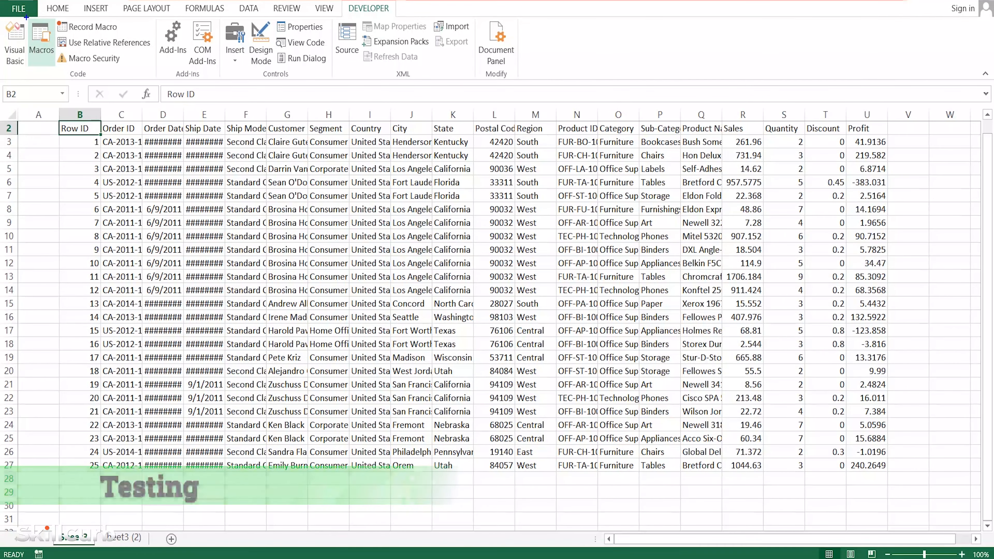
left_click(41, 41)
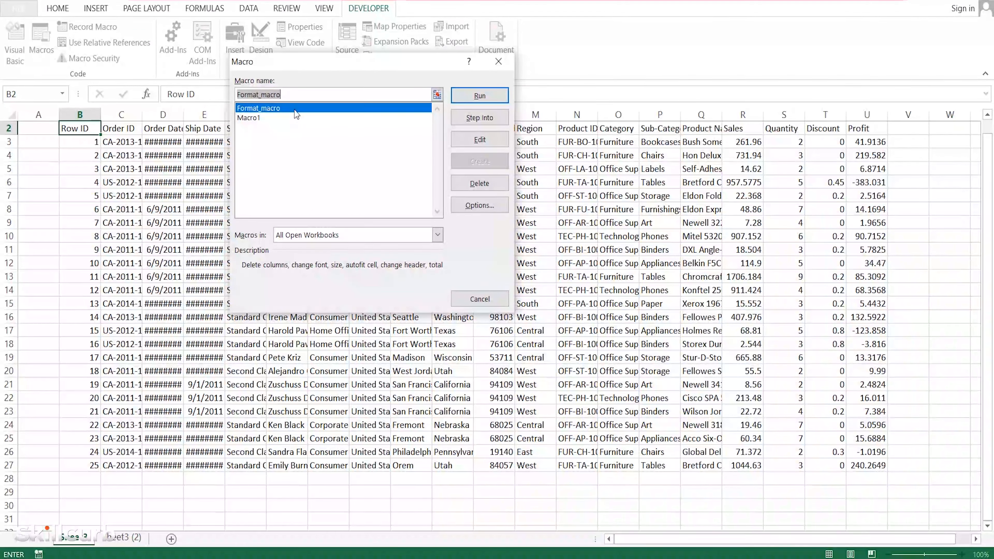
left_click(294, 110)
left_click(470, 100)
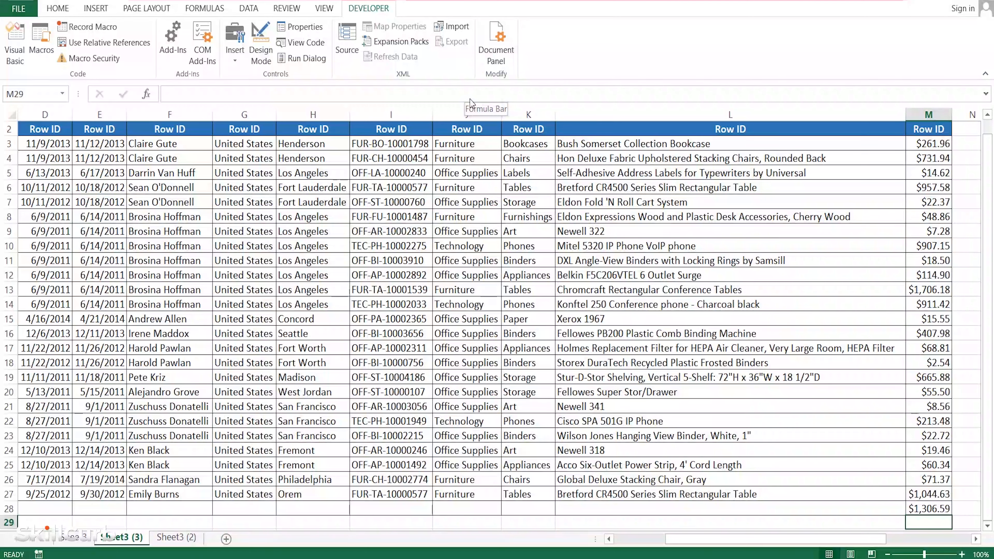
mouse_move(719, 539)
left_mouse_down()
mouse_move(666, 548)
mouse_move(721, 548)
left_mouse_up()
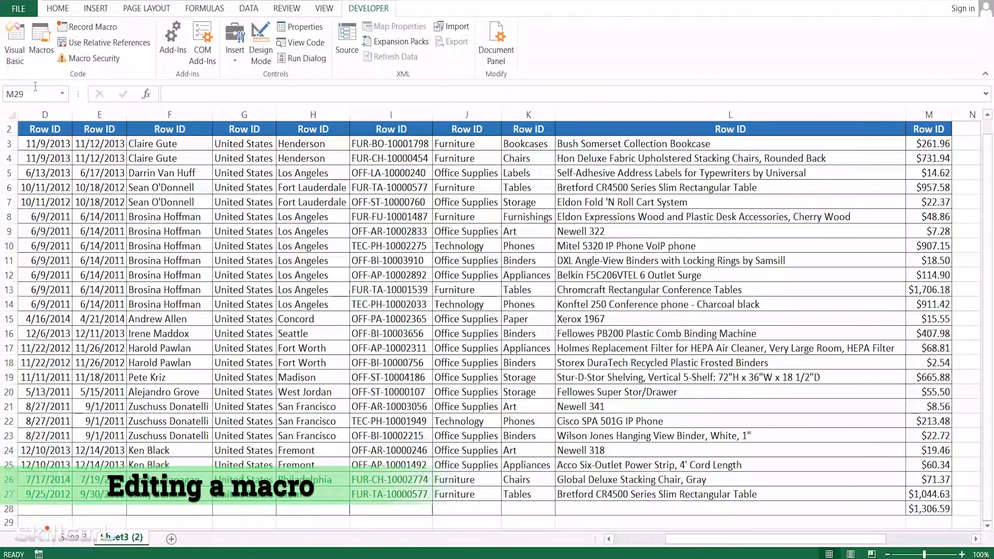
Step: Open Format_macro for editing from the list of macros
left_click(44, 51)
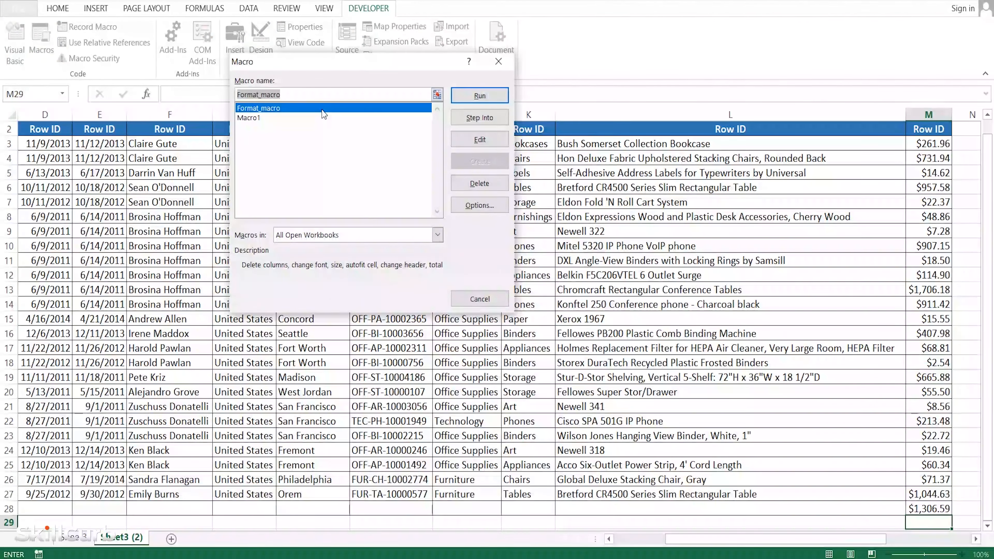
left_click(322, 110)
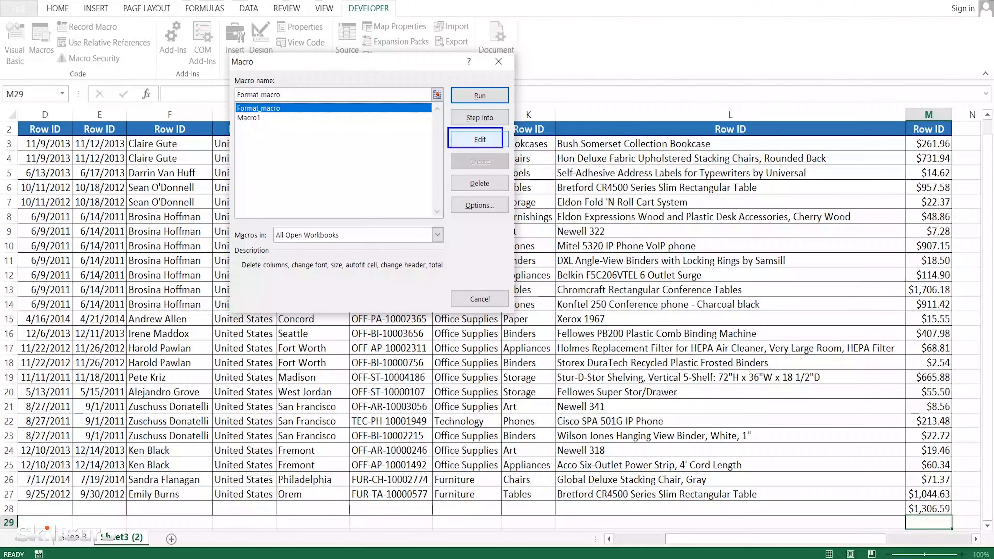
left_click(482, 140)
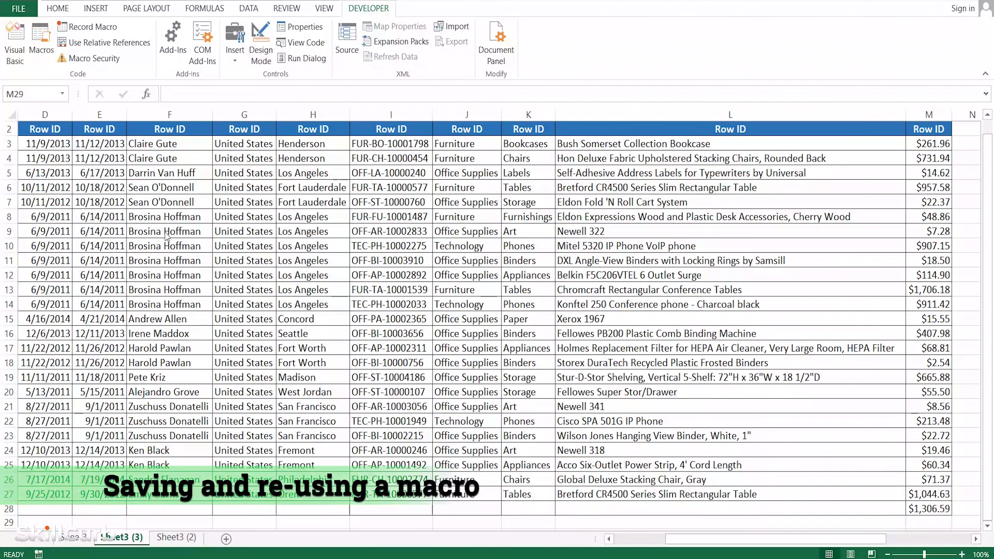
Step: Save the workbook to the Desktop as "tutorial macro" in the Excel Macro-Enabled Workbook format
left_click(19, 9)
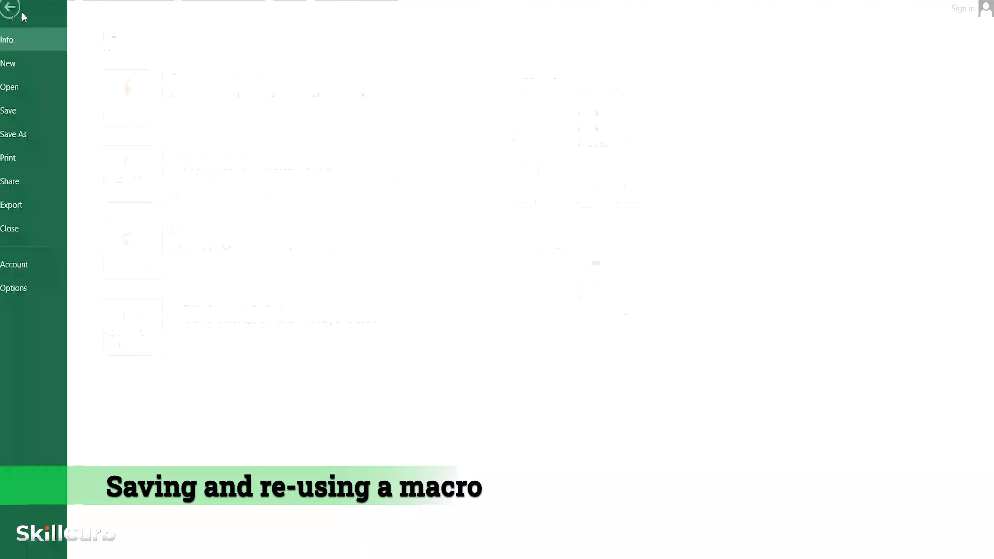
left_click(28, 130)
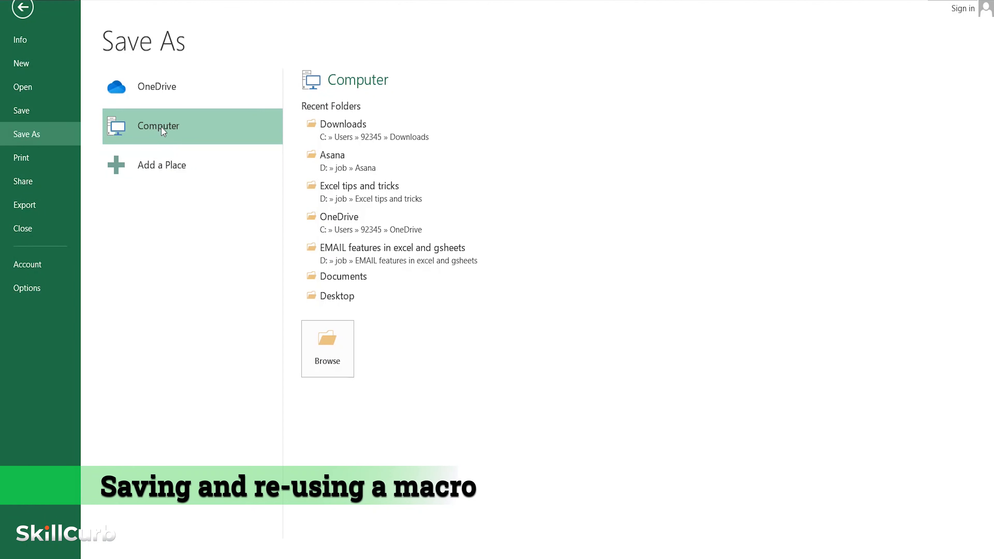
left_click(333, 296)
type("t")
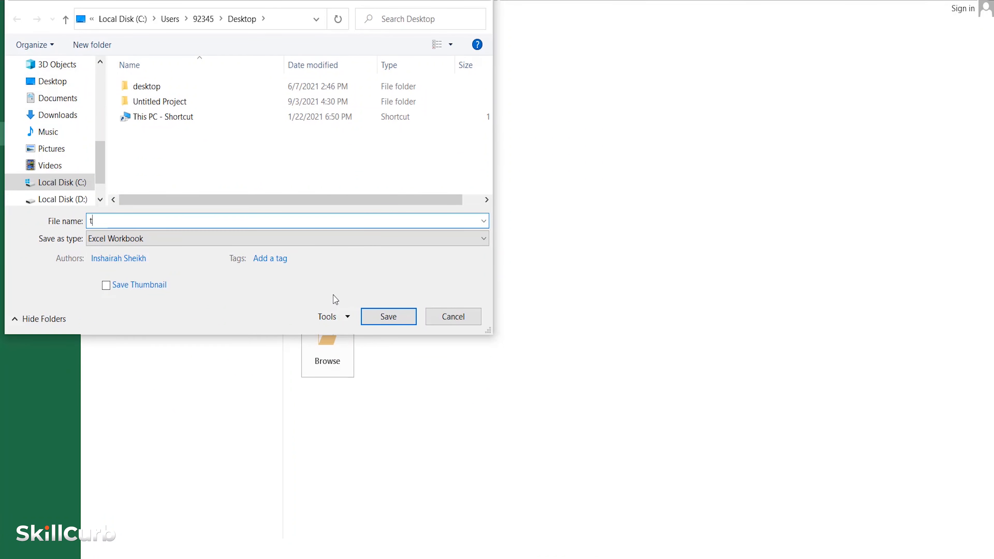
type("utorial macro")
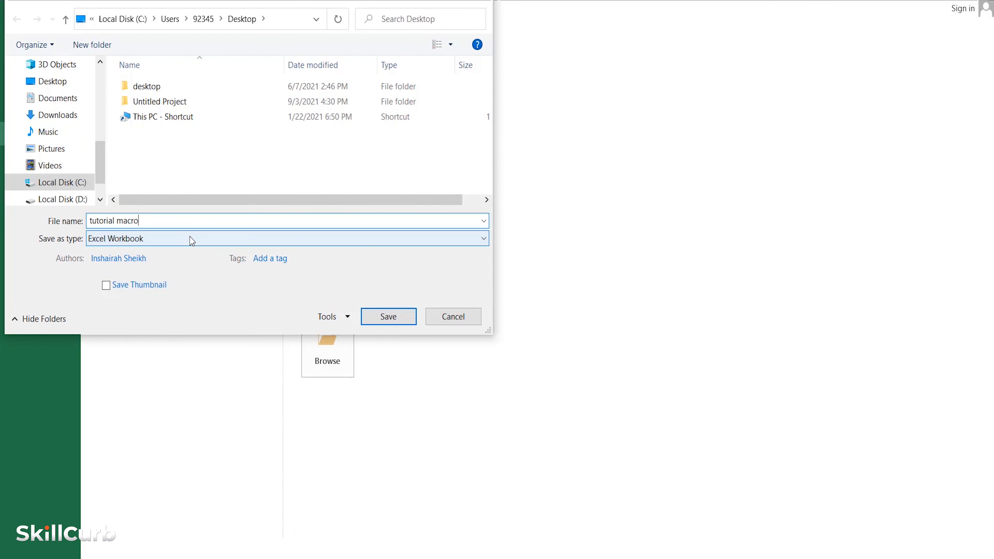
left_click(155, 239)
left_click(165, 260)
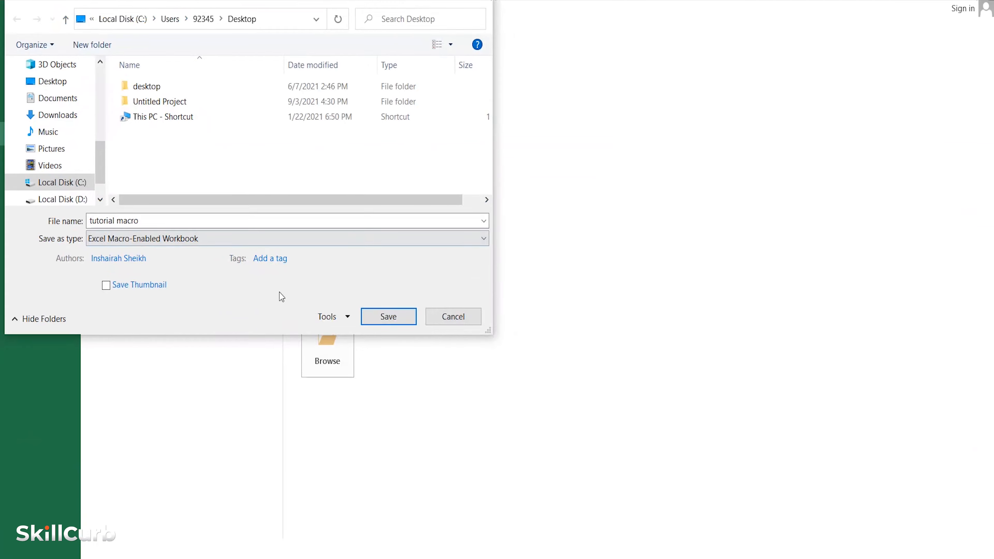
left_click(773, 384)
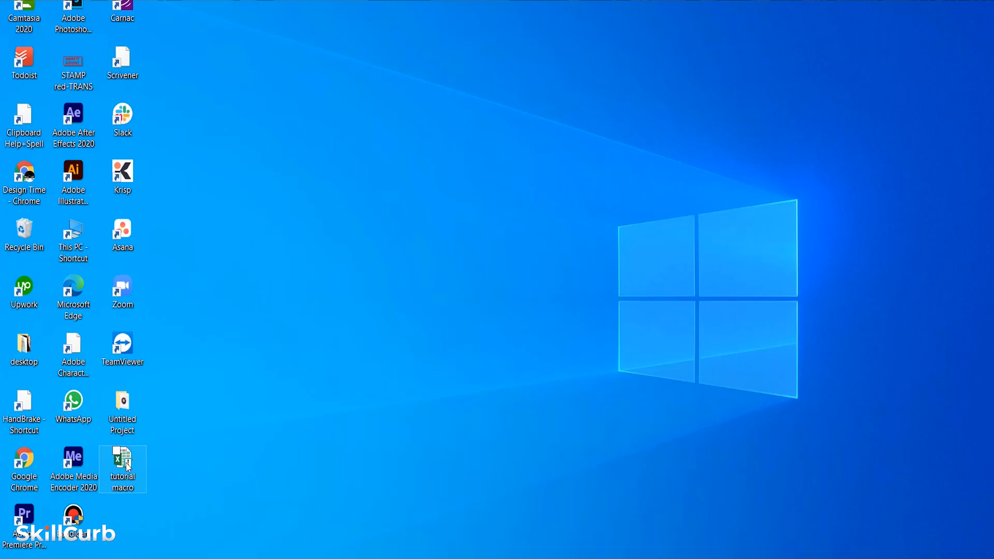
Step: Open the saved "tutorial macro" workbook from the Windows desktop and enable its macro content
double_click(125, 462)
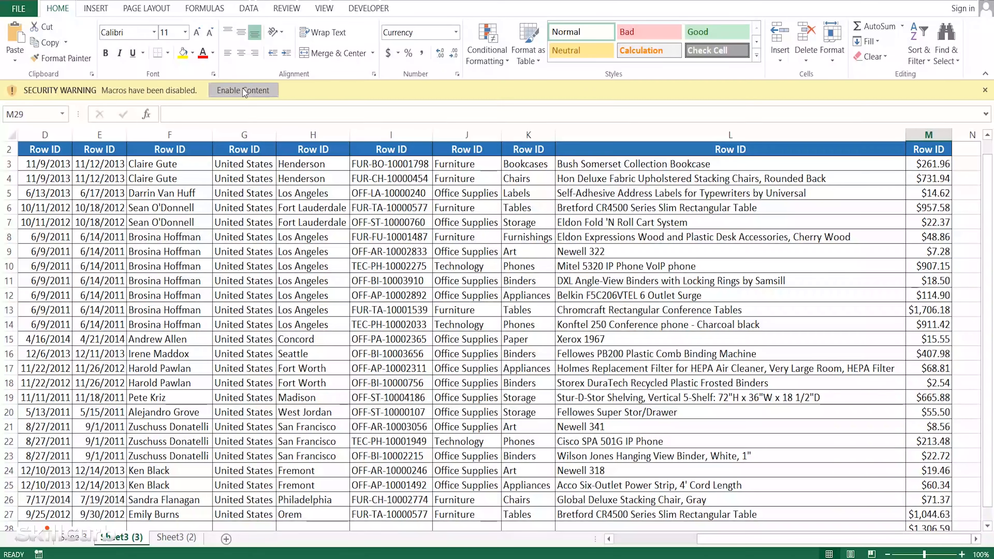
left_click(242, 90)
Step: Delete the formatted sheets Sheet3 (3) and Sheet3 (2) from the workbook
right_click(129, 537)
left_click(172, 393)
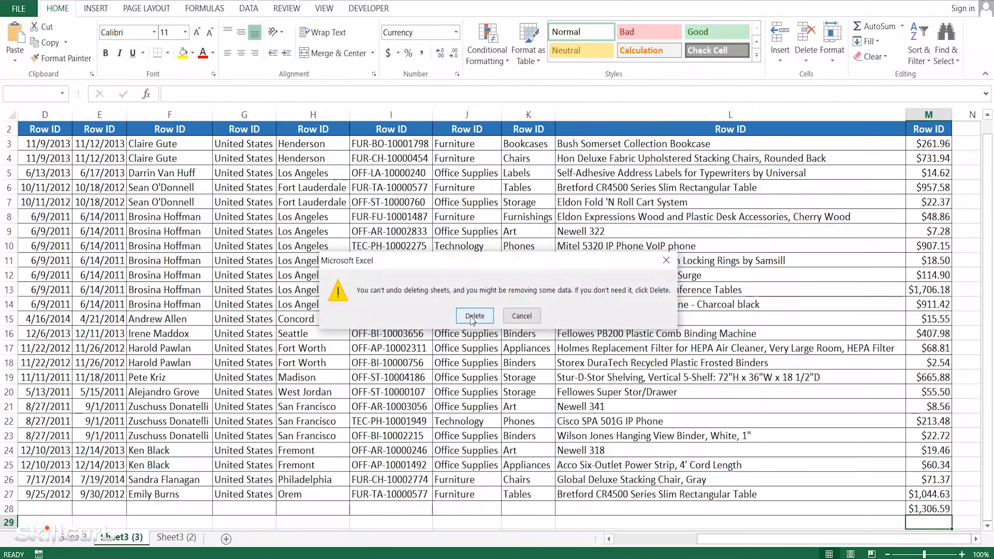
left_click(474, 315)
right_click(126, 537)
left_click(157, 393)
left_click(474, 316)
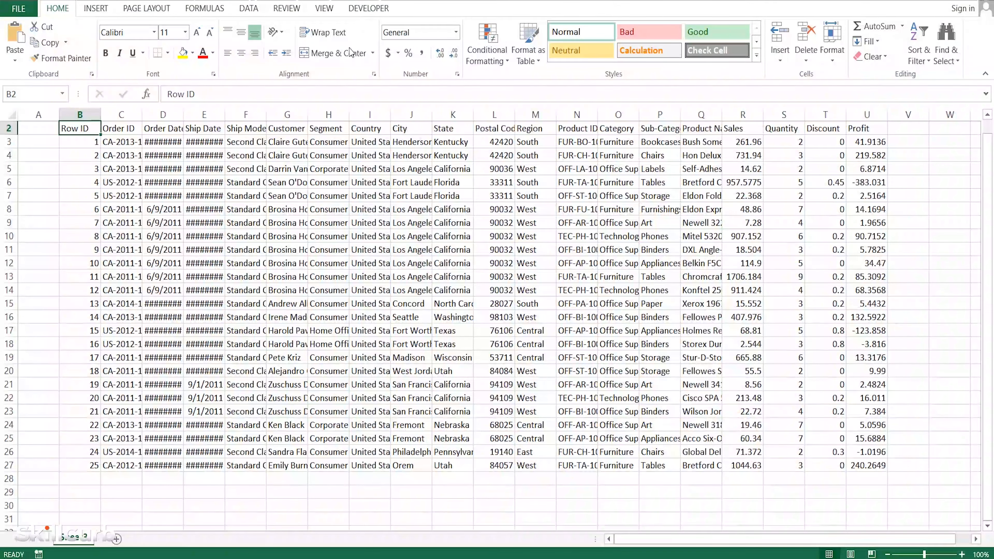
Step: Run Format_macro again in the reopened workbook from the remaining original Sheet3
left_click(368, 9)
left_click(41, 43)
left_click(486, 94)
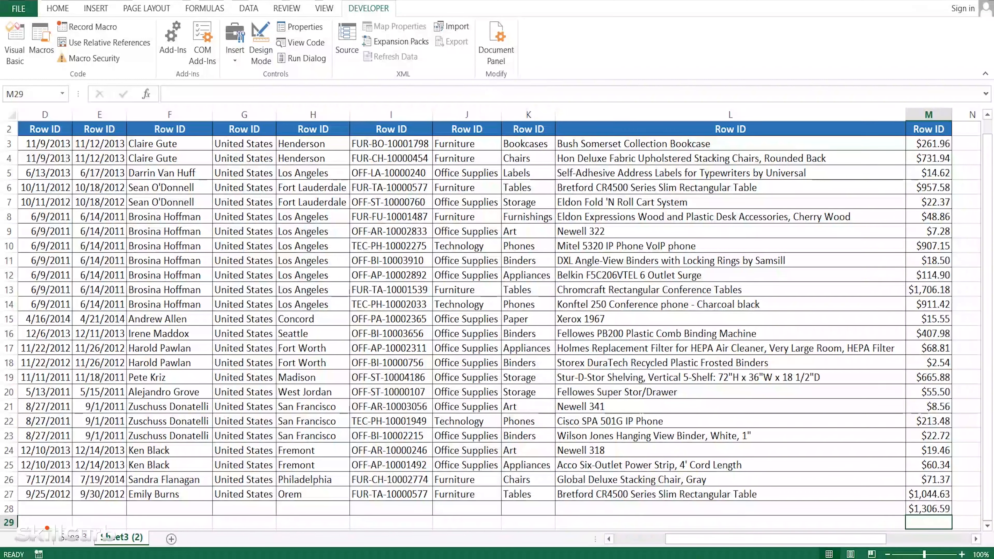